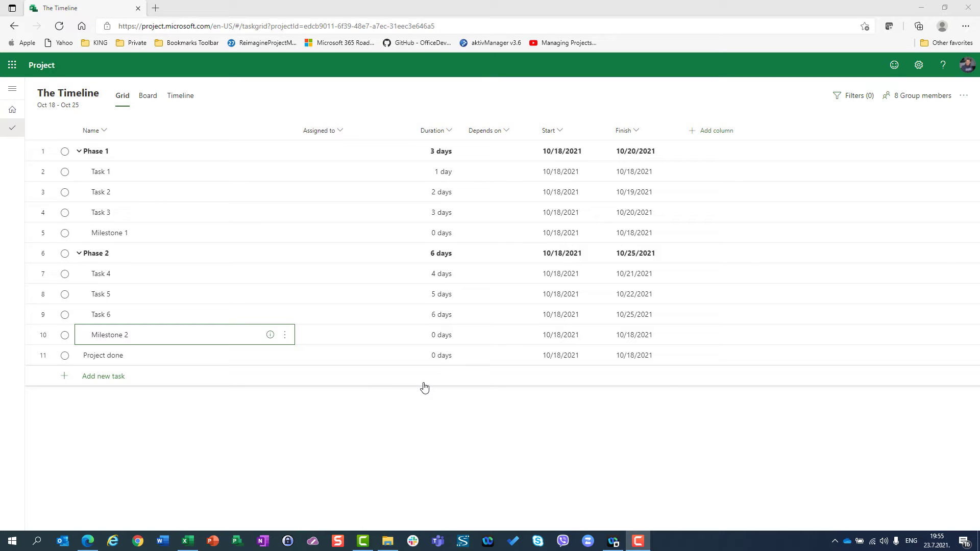
{"action": "left_click", "coordinate": [479, 189]}
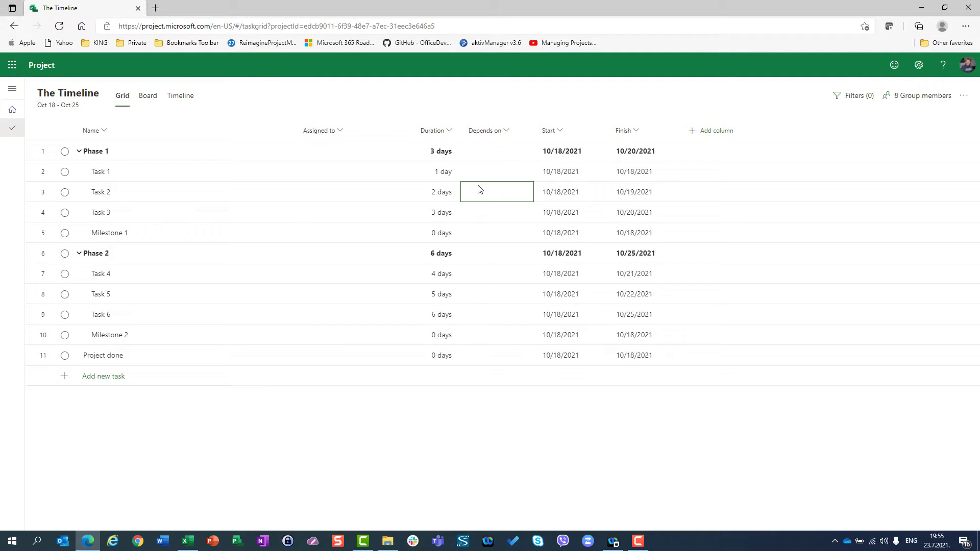
{"action": "type", "text": "Task 1"}
{"action": "key", "text": "Return"}
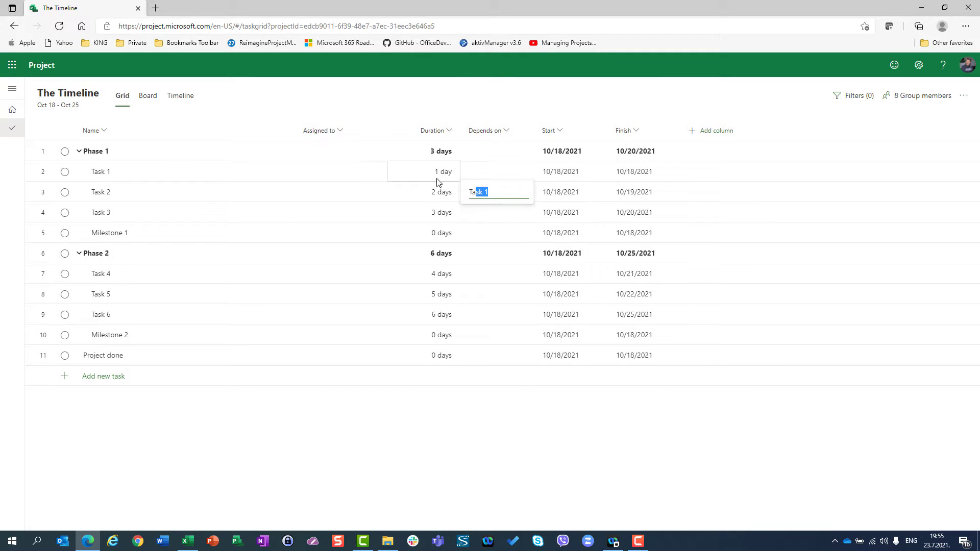
{"action": "left_click", "coordinate": [505, 193]}
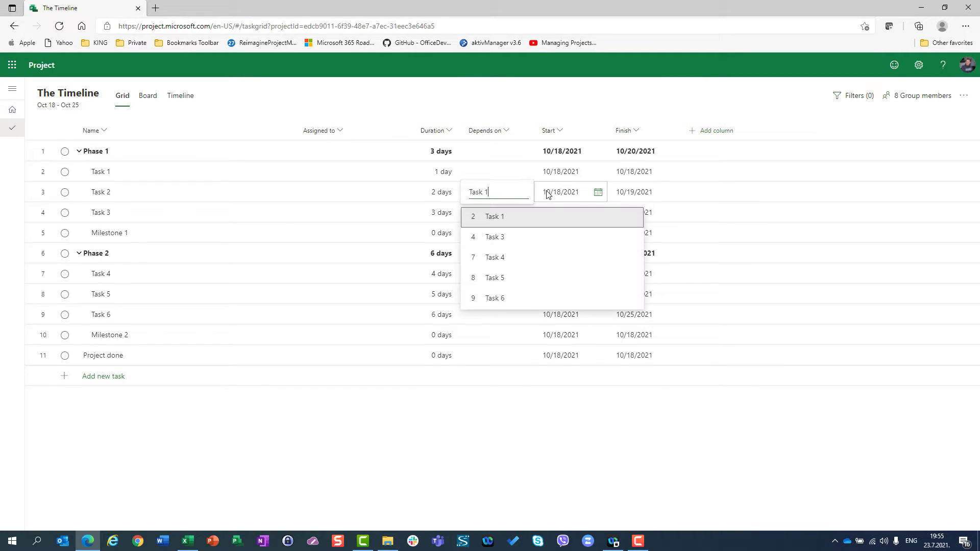
{"action": "key", "text": "BackSpace"}
{"action": "key", "text": "BackSpace"}
{"action": "key", "text": "BackSpace"}
{"action": "key", "text": "BackSpace"}
{"action": "key", "text": "BackSpace"}
{"action": "key", "text": "BackSpace"}
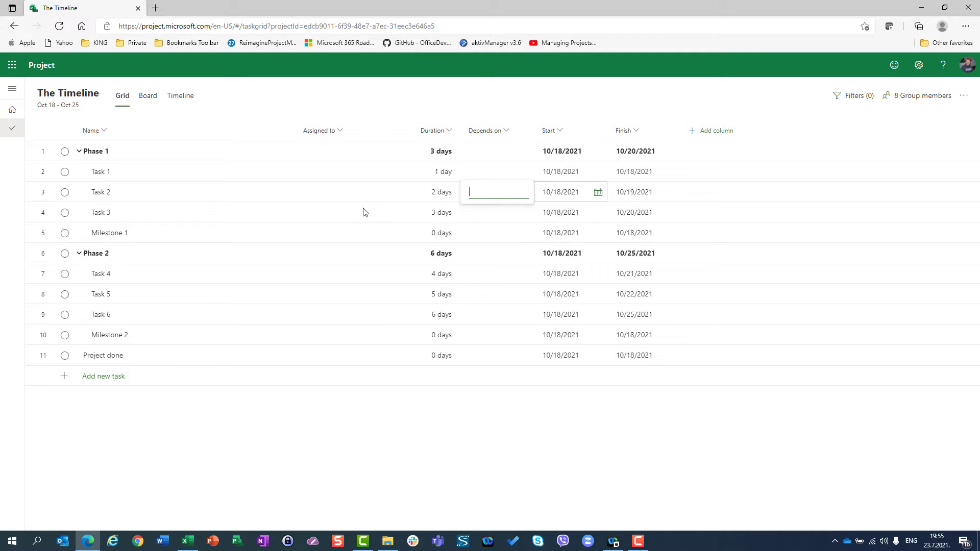
{"action": "key", "text": "Escape"}
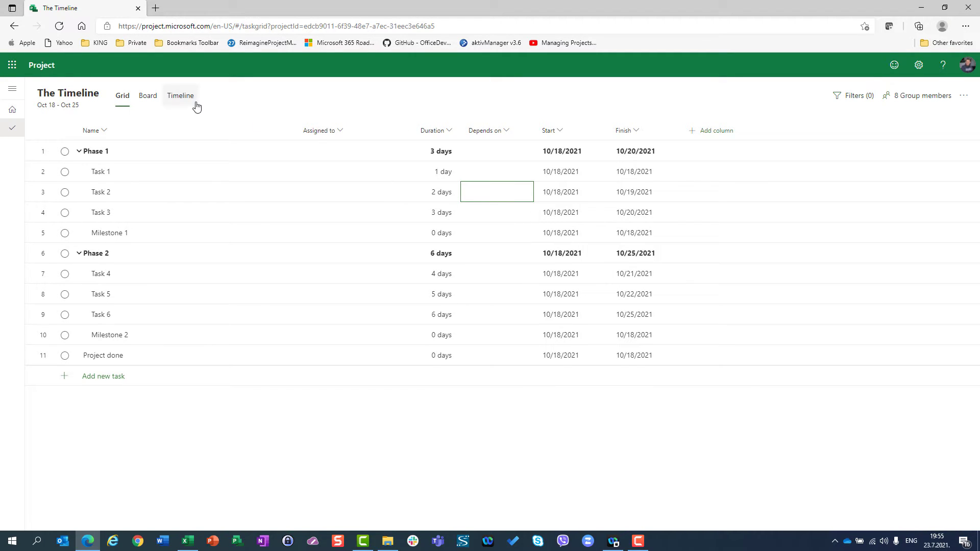
Switch the project to the Timeline view and scroll the chart to the bar of Task 1
{"action": "left_click", "coordinate": [178, 99]}
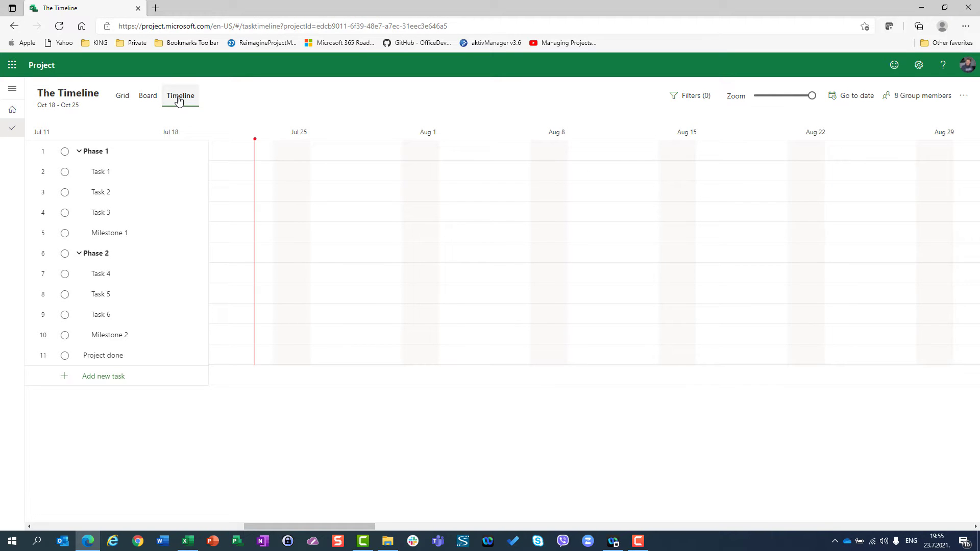
{"action": "mouse_move", "coordinate": [254, 140]}
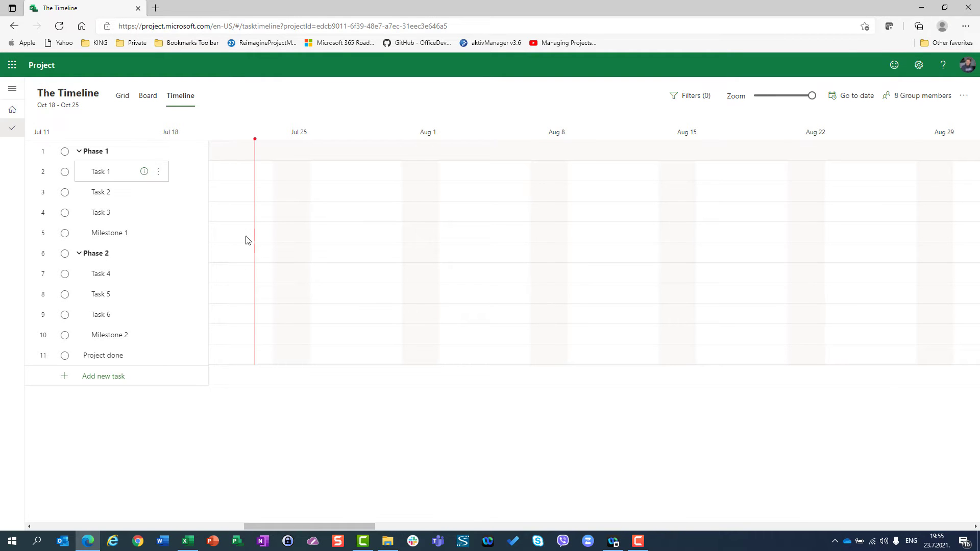
{"action": "mouse_move", "coordinate": [342, 525]}
{"action": "left_mouse_down"}
{"action": "mouse_move", "coordinate": [362, 527]}
{"action": "mouse_move", "coordinate": [325, 525]}
{"action": "left_mouse_up"}
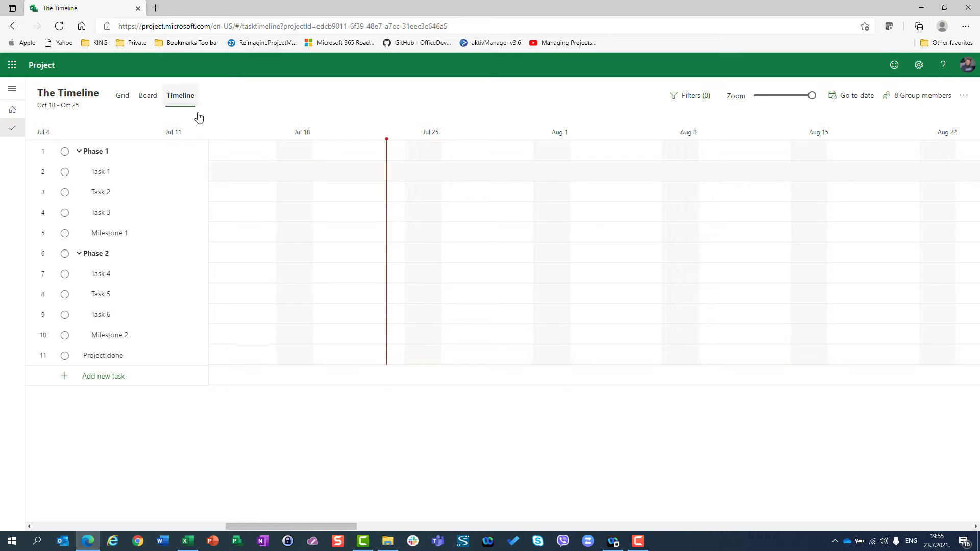
{"action": "right_click", "coordinate": [122, 178]}
{"action": "left_click", "coordinate": [212, 173]}
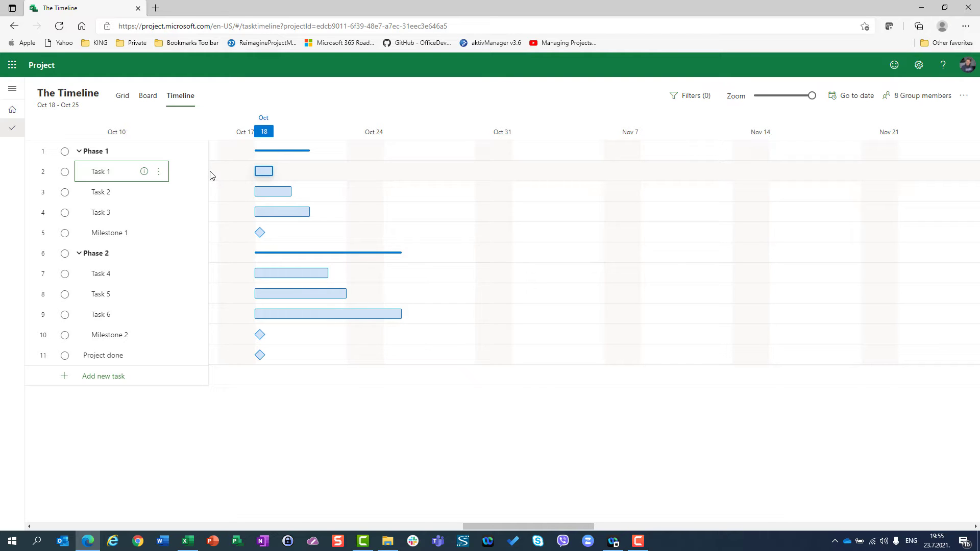
Chain the Phase 1 items on the chart with finish-to-start dependencies: Task 1 to Task 2, Task 3 and Milestone 1
{"action": "mouse_move", "coordinate": [255, 191]}
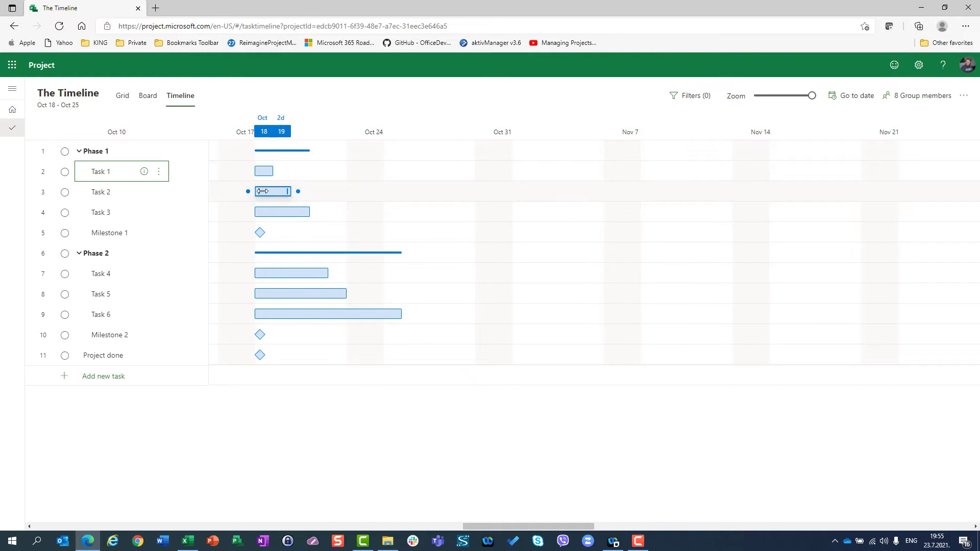
{"action": "mouse_move", "coordinate": [258, 233]}
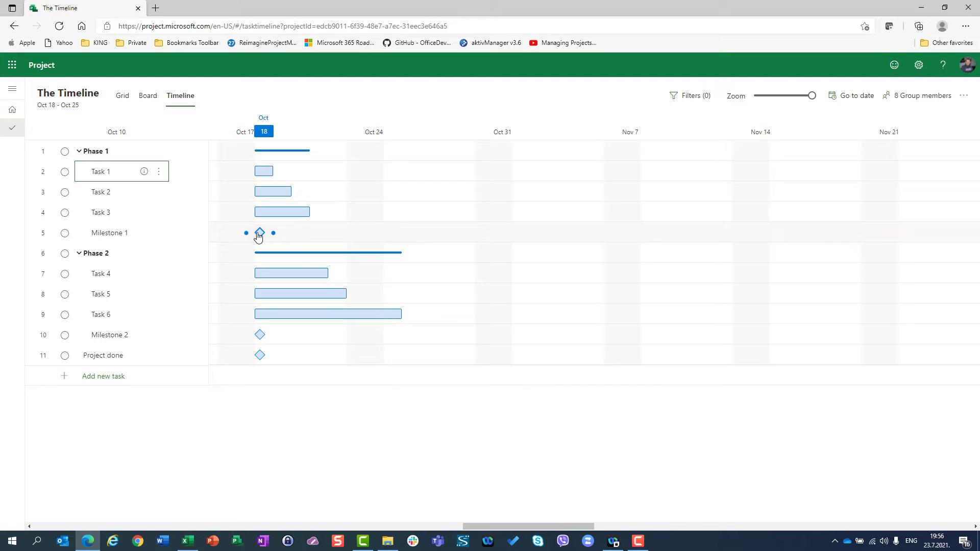
{"action": "mouse_move", "coordinate": [271, 276]}
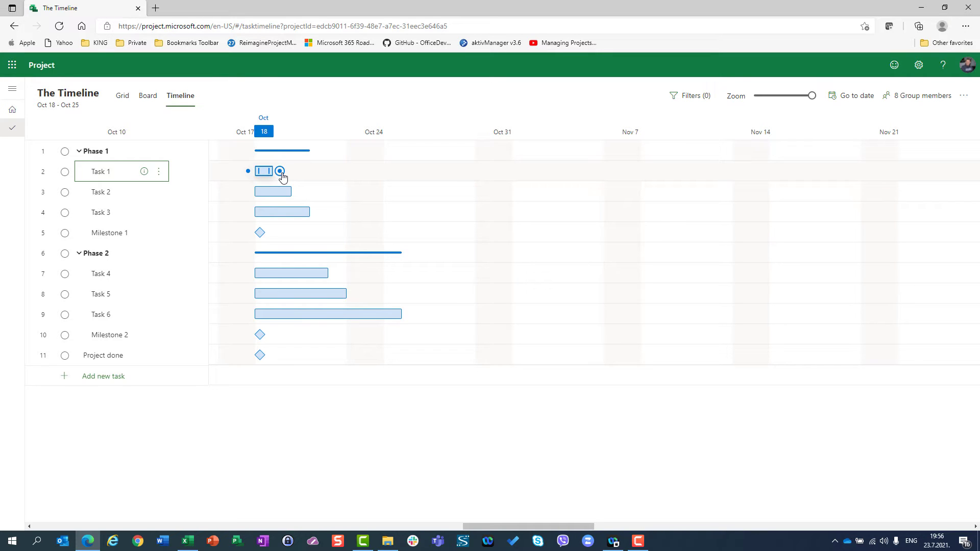
{"action": "left_click_drag", "start_coordinate": [282, 174], "coordinate": [252, 198]}
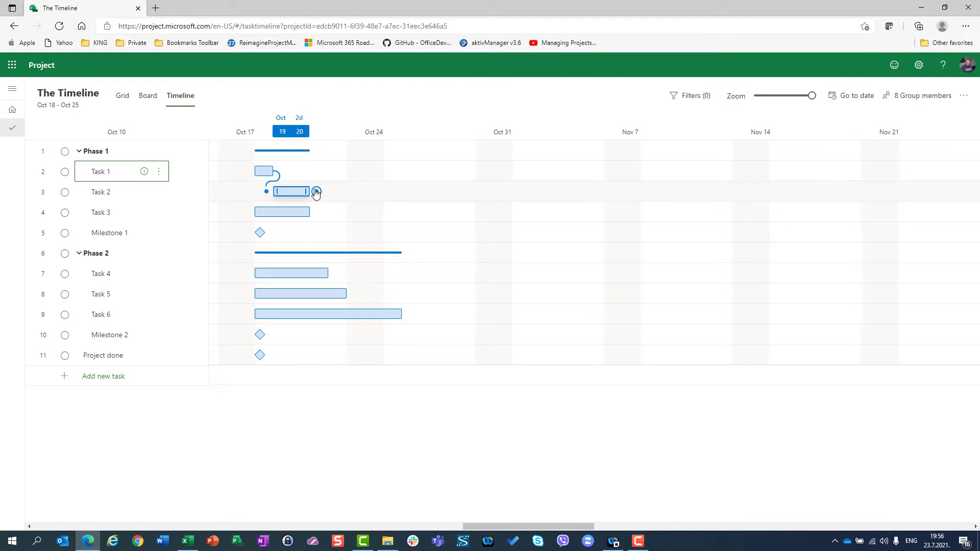
{"action": "left_click_drag", "start_coordinate": [316, 192], "coordinate": [236, 208]}
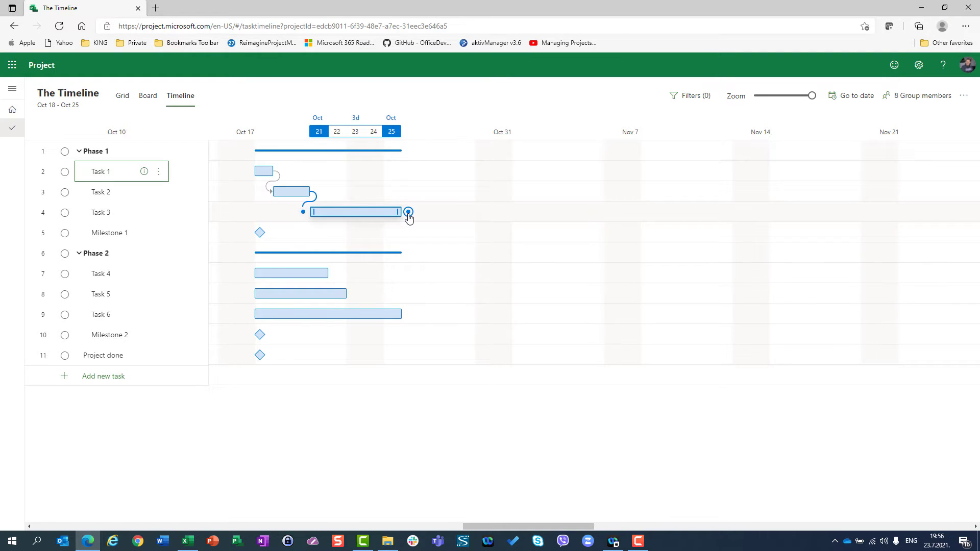
{"action": "left_click_drag", "start_coordinate": [408, 212], "coordinate": [272, 231]}
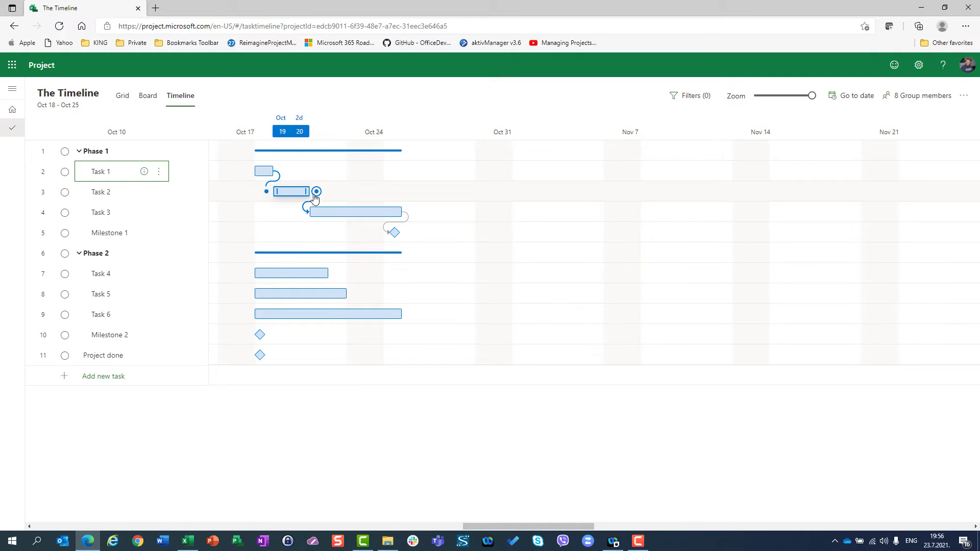
Link the end of Task 2 to Task 4, and continue the finish-to-start chain through Task 5, Task 6 and Milestone 2
{"action": "left_click_drag", "start_coordinate": [316, 193], "coordinate": [248, 273]}
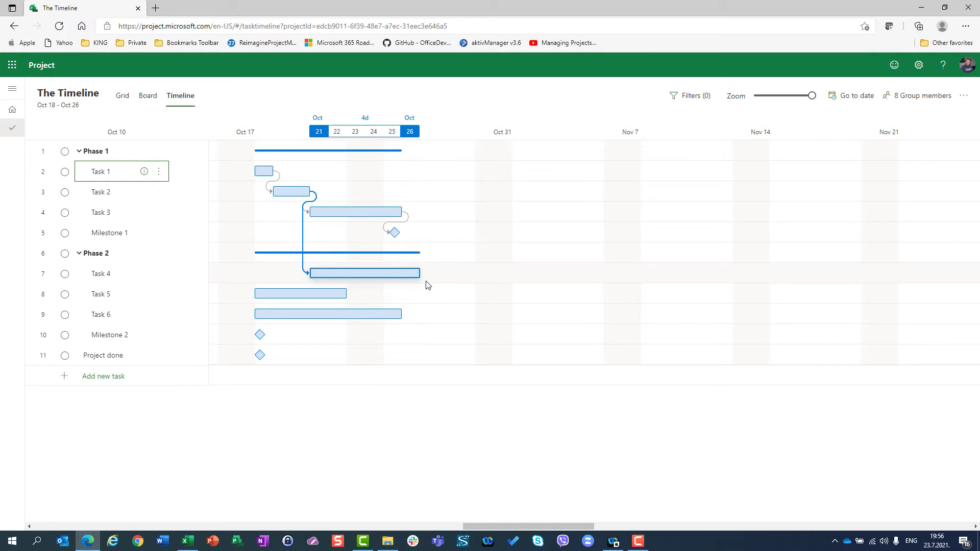
{"action": "left_click_drag", "start_coordinate": [427, 278], "coordinate": [257, 295]}
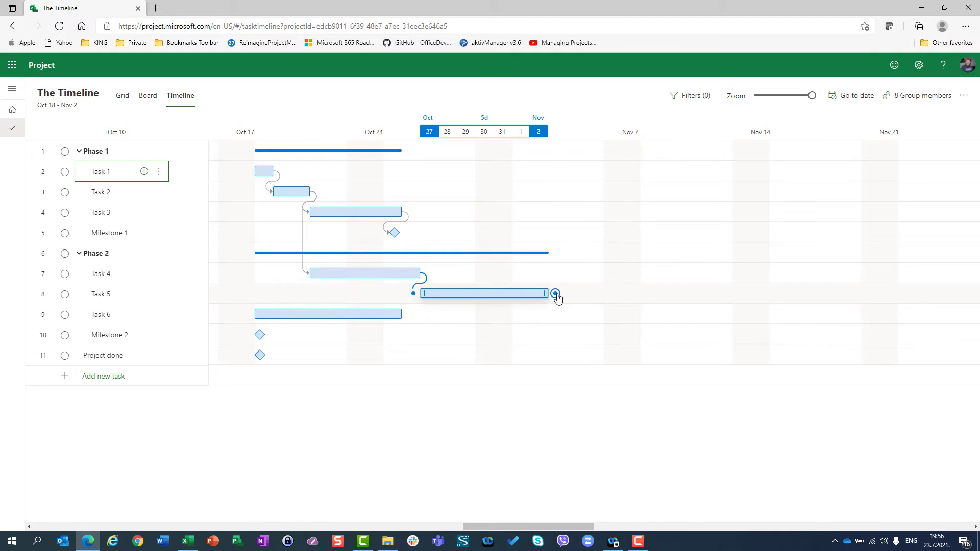
{"action": "left_click_drag", "start_coordinate": [555, 296], "coordinate": [257, 321]}
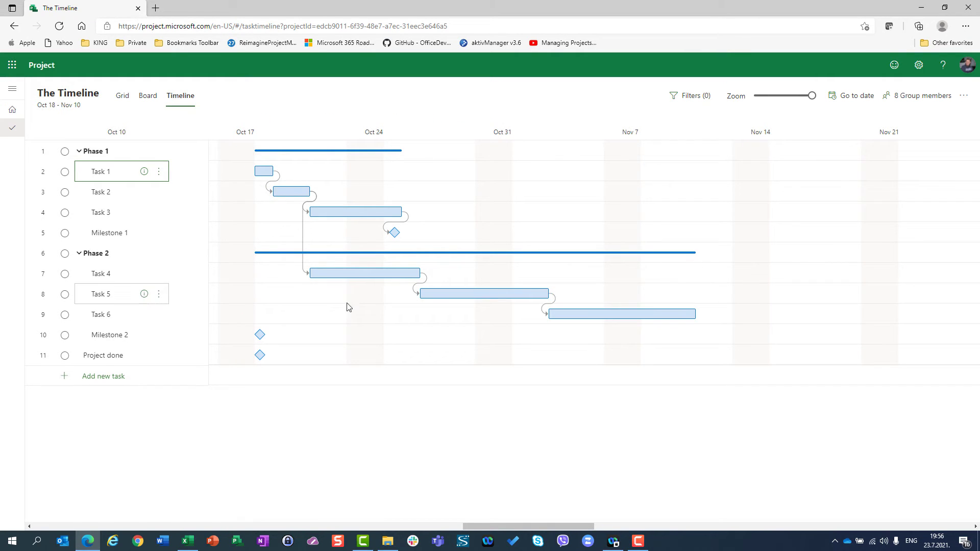
{"action": "left_click_drag", "start_coordinate": [703, 314], "coordinate": [253, 335]}
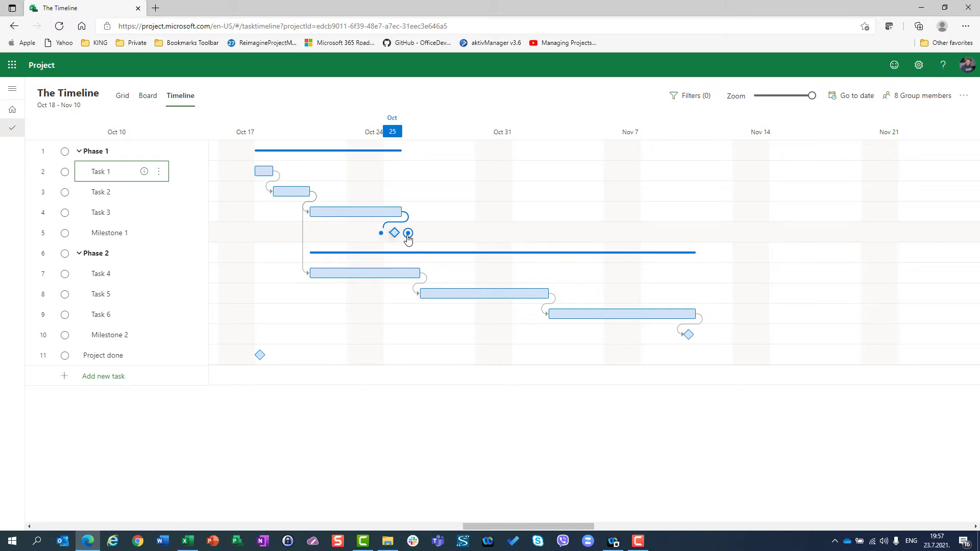
Make the Project done milestone depend on both Milestone 1 and Milestone 2
{"action": "left_click_drag", "start_coordinate": [407, 233], "coordinate": [260, 356]}
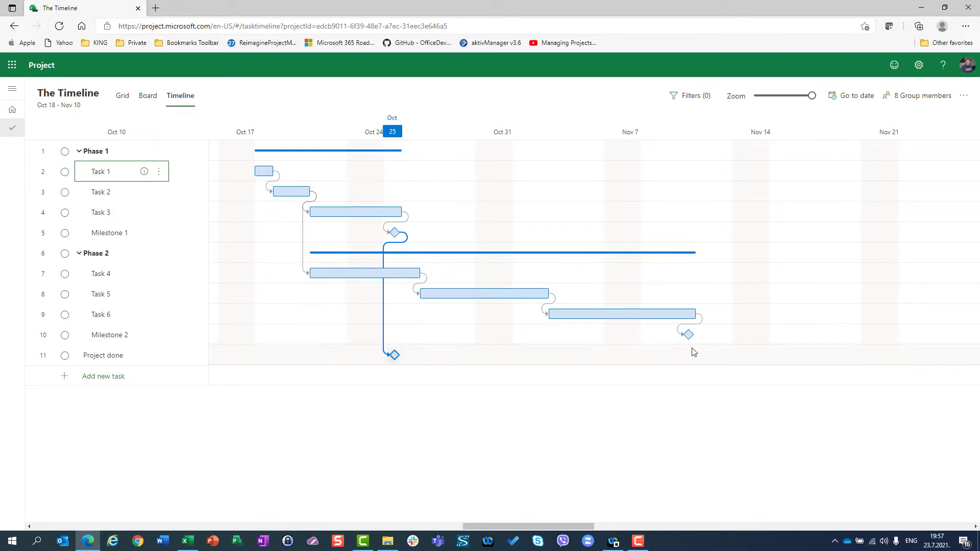
{"action": "mouse_move", "coordinate": [703, 334]}
{"action": "left_click_drag", "start_coordinate": [702, 334], "coordinate": [386, 364]}
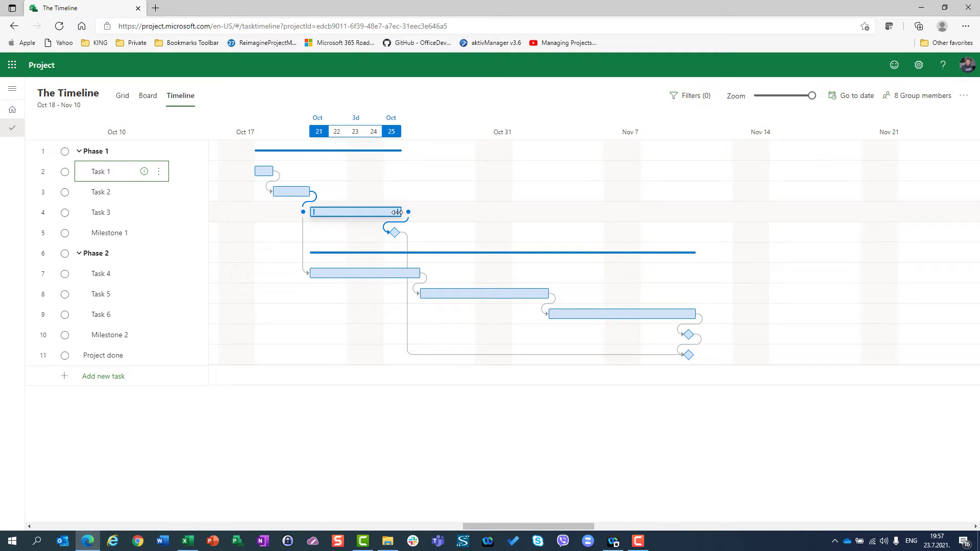
Resize the bars on the chart so Task 3 lasts 4 days and Task 6 lasts 5 days
{"action": "left_click_drag", "start_coordinate": [397, 212], "coordinate": [419, 213]}
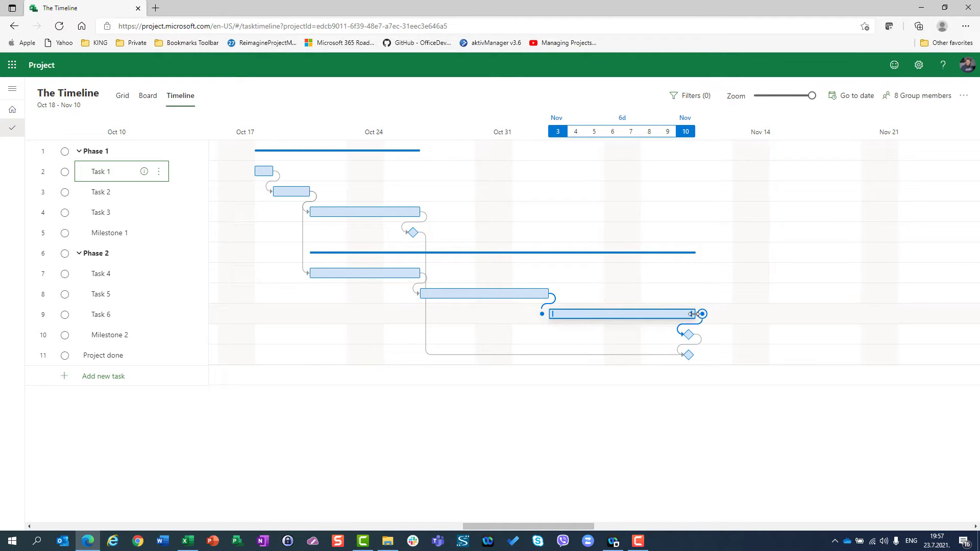
{"action": "left_click_drag", "start_coordinate": [692, 314], "coordinate": [676, 315]}
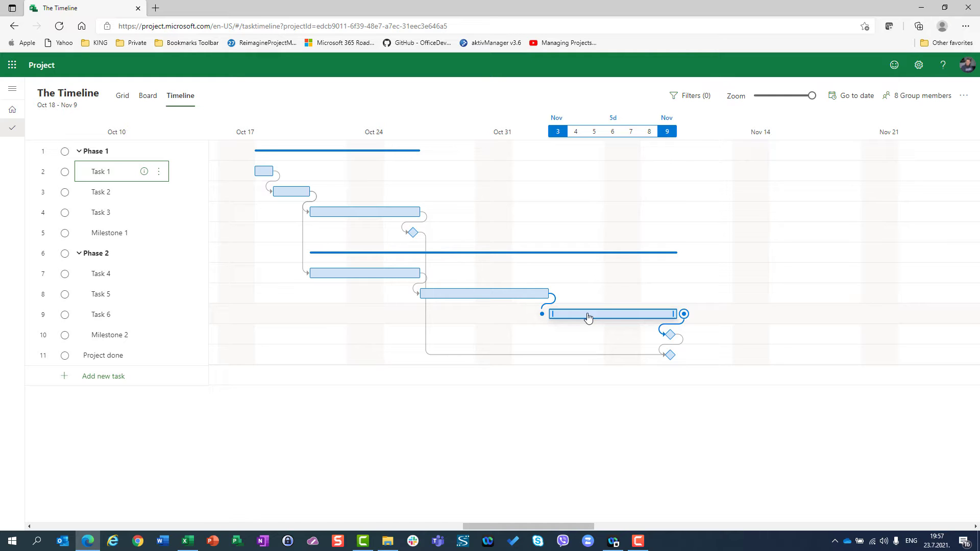
Reschedule Task 6 on the chart to start on November 5, and set its duration to 4 days in the task details
{"action": "left_click_drag", "start_coordinate": [588, 316], "coordinate": [684, 309]}
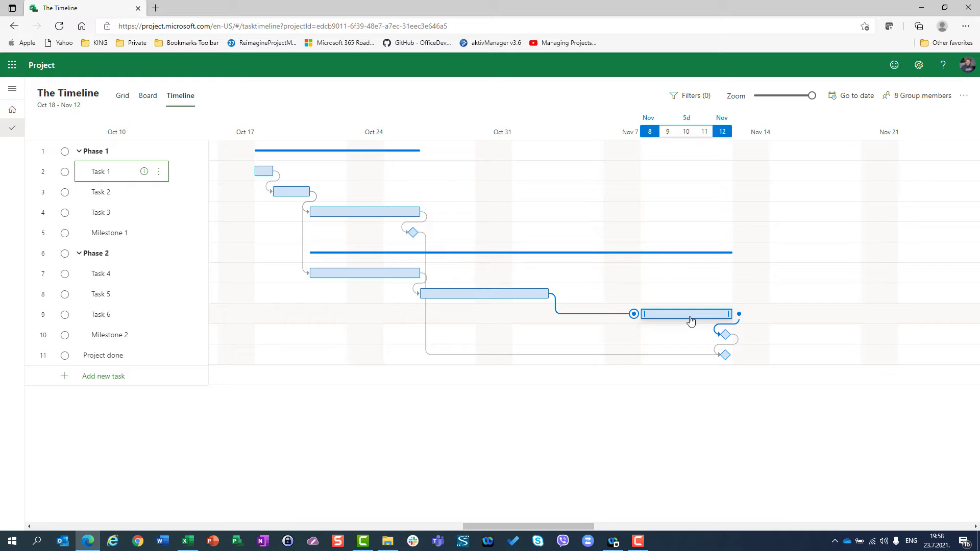
{"action": "left_click_drag", "start_coordinate": [691, 321], "coordinate": [636, 314]}
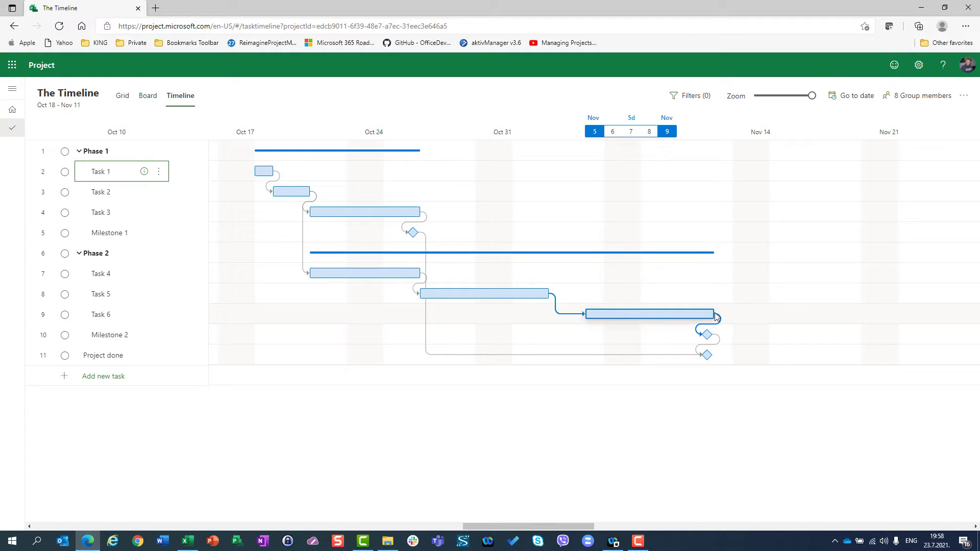
{"action": "left_click", "coordinate": [677, 315]}
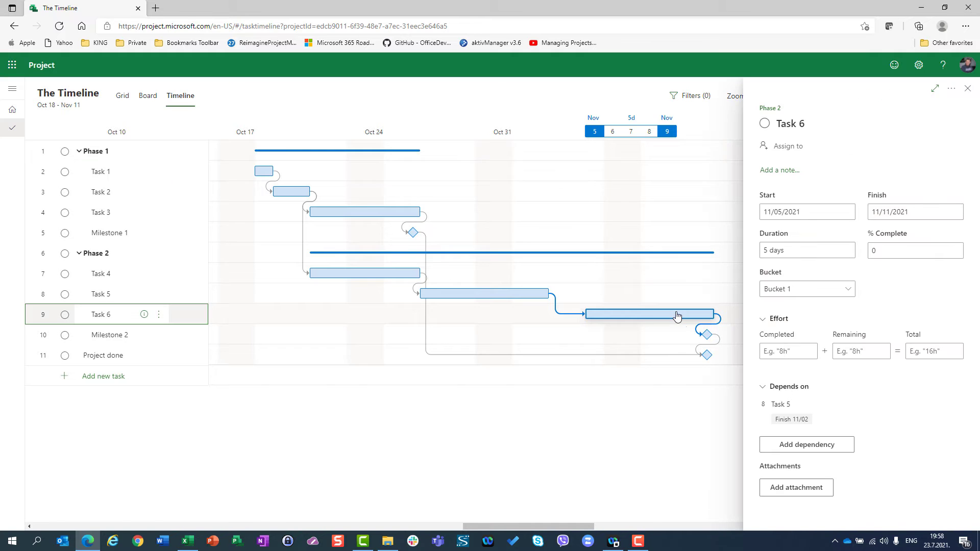
{"action": "left_click", "coordinate": [799, 255]}
{"action": "type", "text": "4 days"}
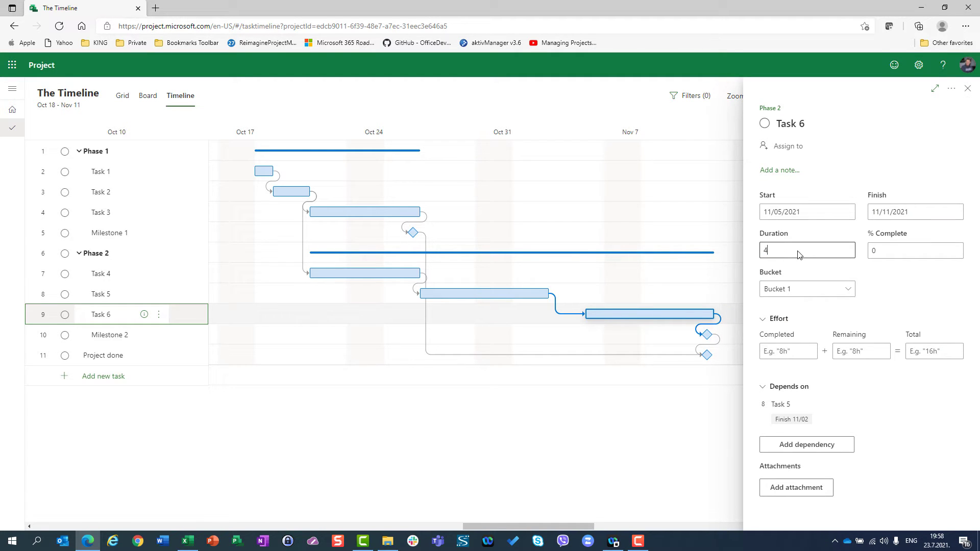
{"action": "left_click", "coordinate": [968, 88]}
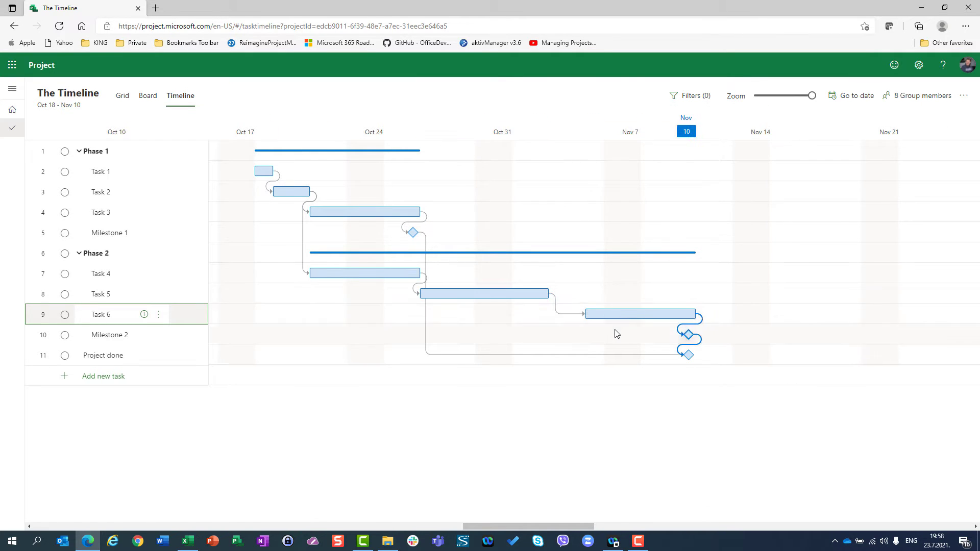
Check the details of Task 6 and shorten its bar on the chart to 2 days
{"action": "left_click", "coordinate": [663, 319]}
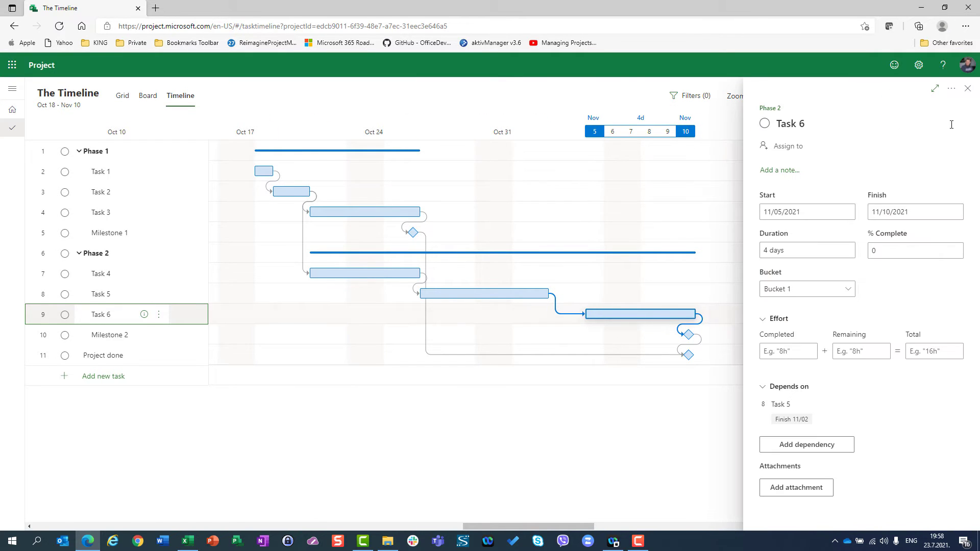
{"action": "left_click", "coordinate": [964, 89]}
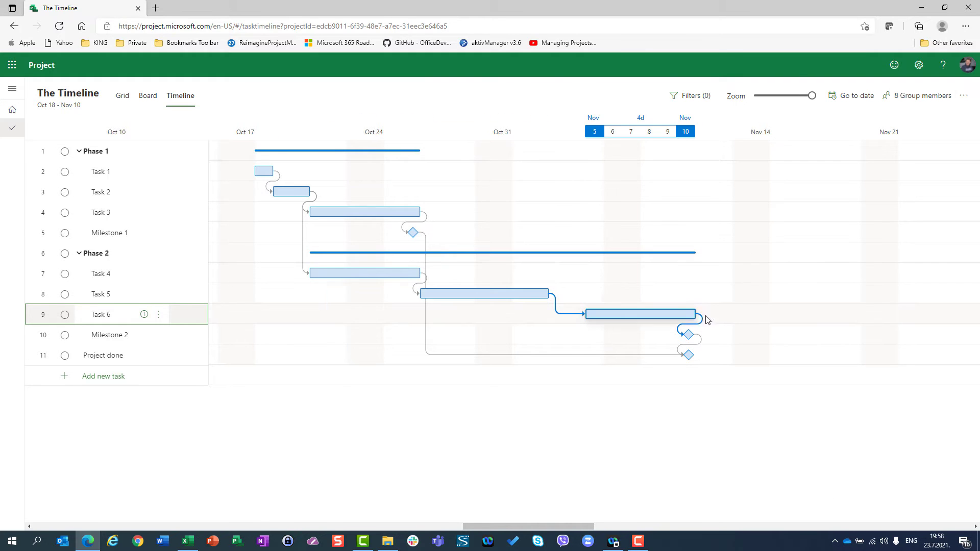
{"action": "mouse_move", "coordinate": [693, 314]}
{"action": "left_click_drag", "start_coordinate": [693, 314], "coordinate": [671, 317]}
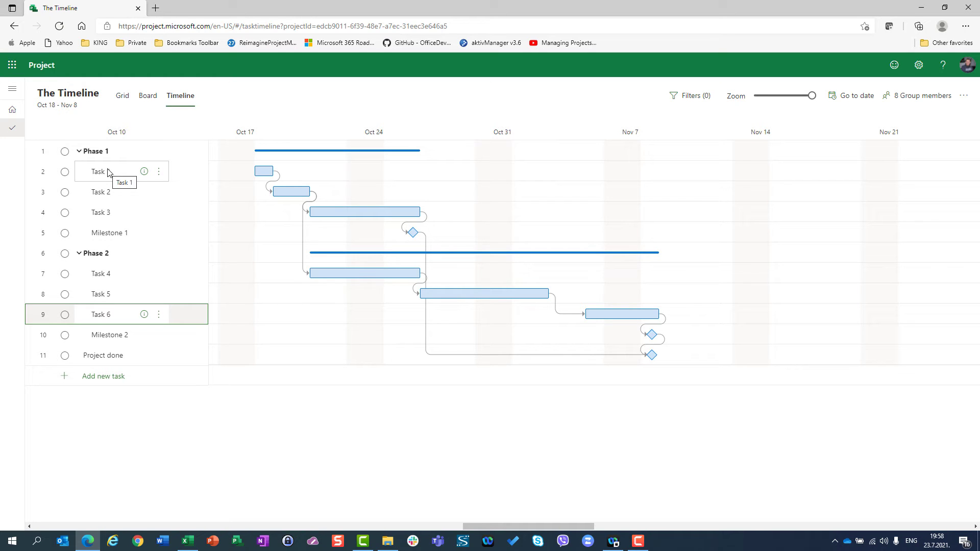
Review the durations, dependencies and dates in the Grid view, and return to the Timeline view at Task 1
{"action": "left_click", "coordinate": [123, 99]}
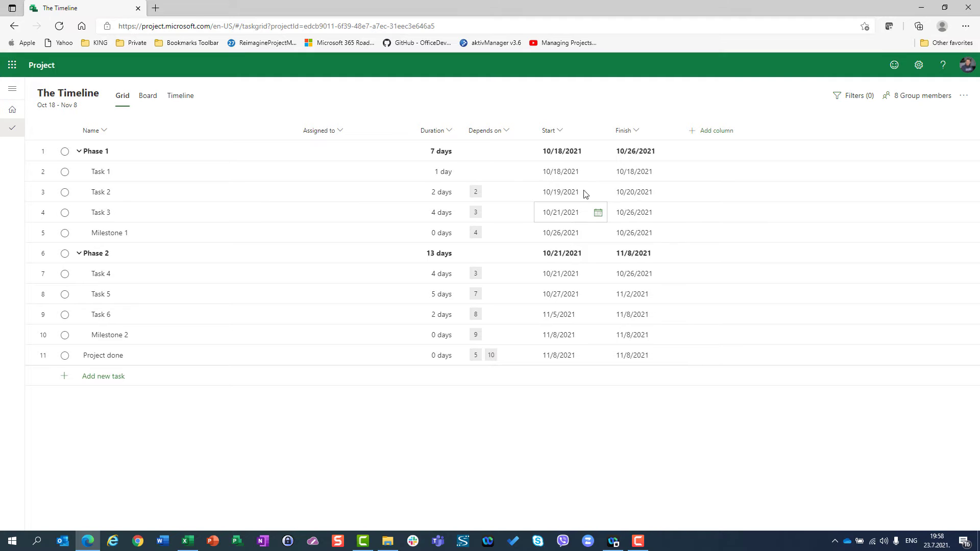
{"action": "left_click", "coordinate": [168, 100]}
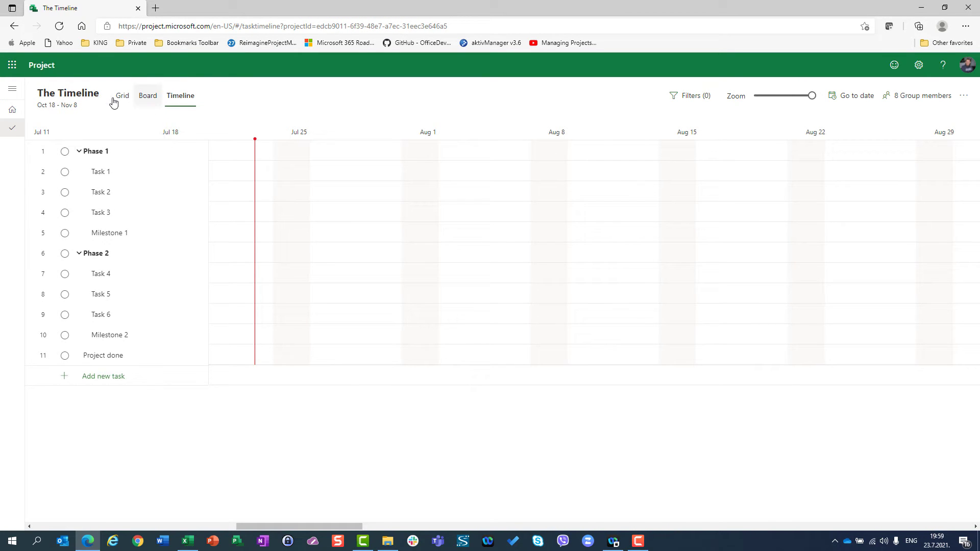
{"action": "right_click", "coordinate": [114, 176]}
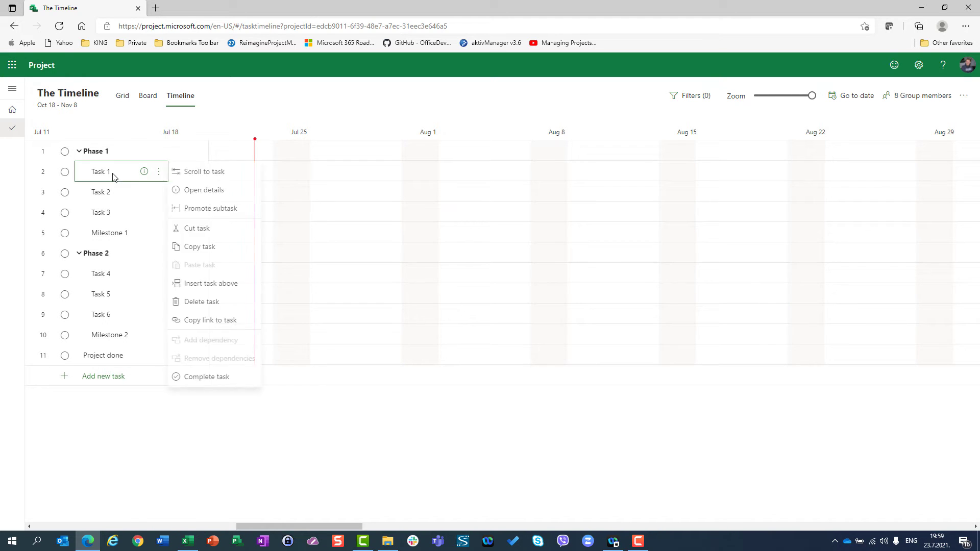
{"action": "left_click", "coordinate": [211, 170]}
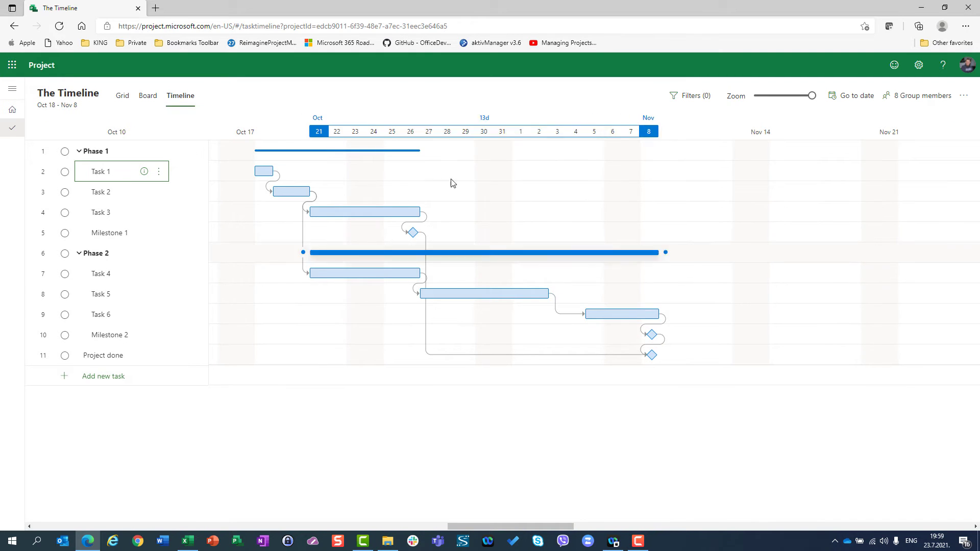
Compare the schedule in the Grid, Board and Timeline views, and bring Task 1 back into view on the chart
{"action": "left_click", "coordinate": [417, 273]}
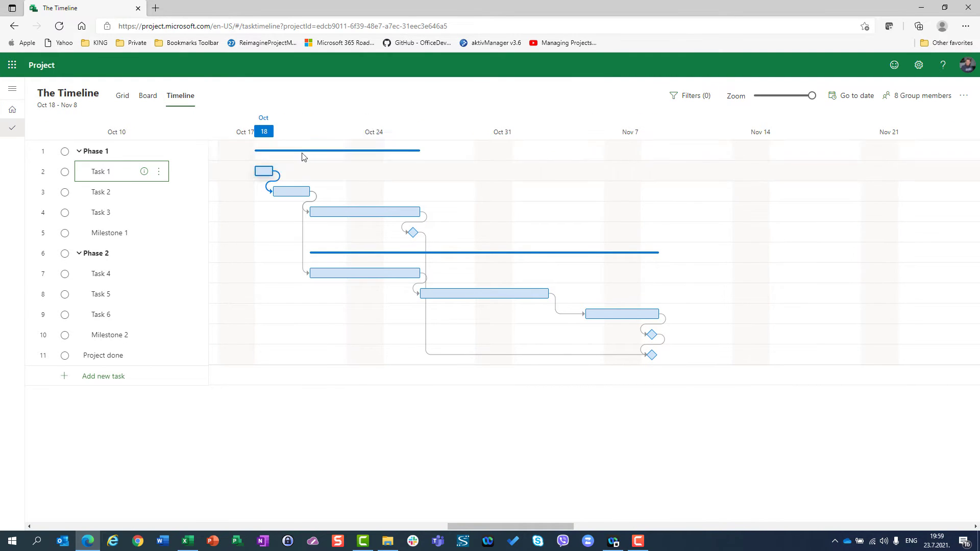
{"action": "left_click", "coordinate": [123, 99]}
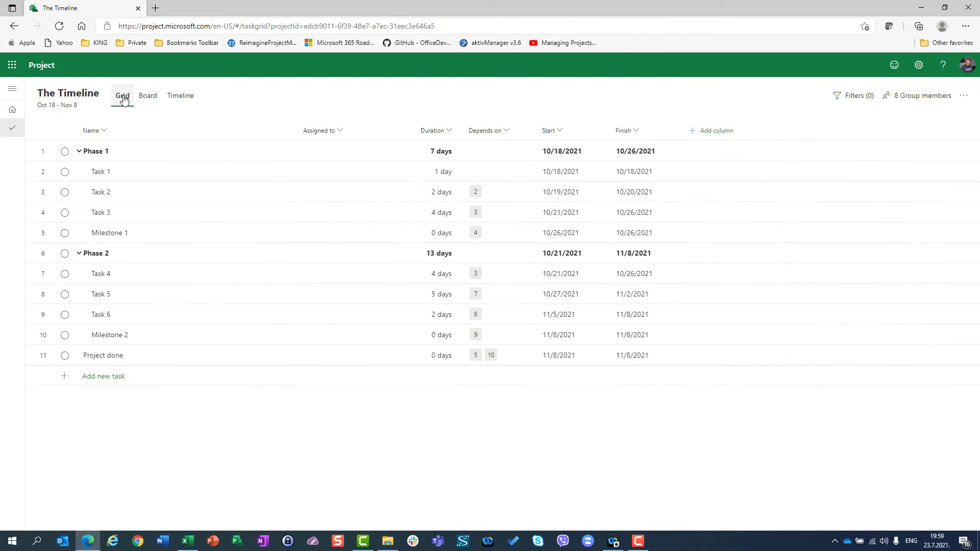
{"action": "left_click", "coordinate": [147, 99]}
{"action": "left_click", "coordinate": [180, 99]}
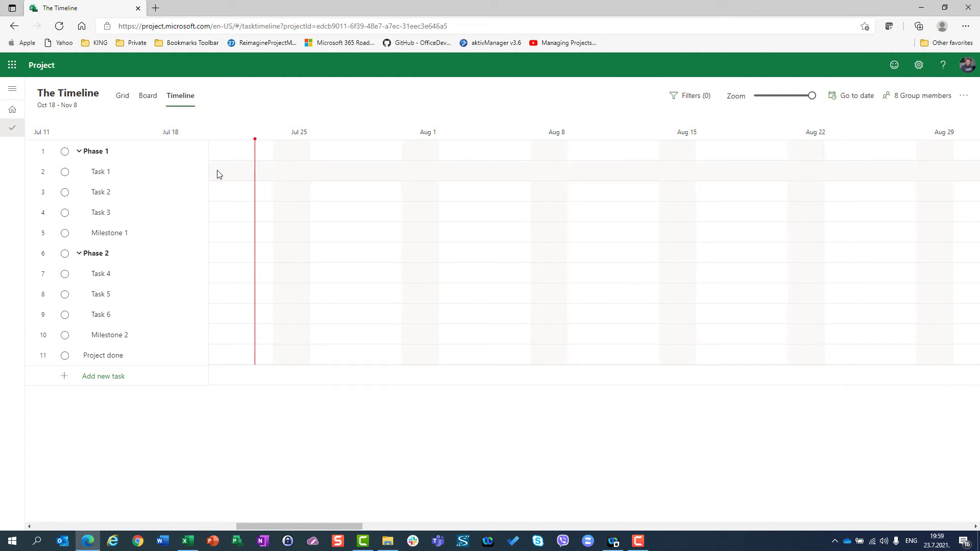
{"action": "right_click", "coordinate": [118, 176]}
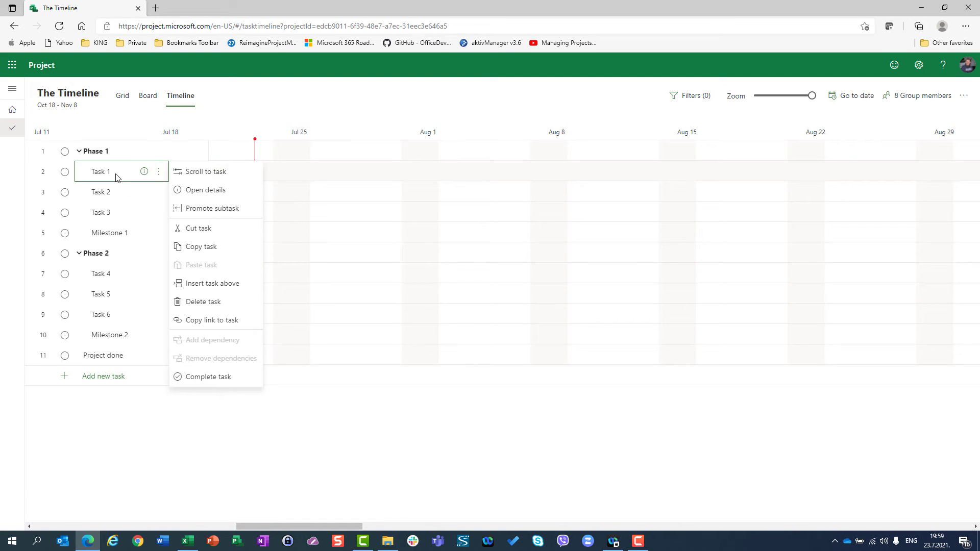
{"action": "left_click", "coordinate": [221, 182]}
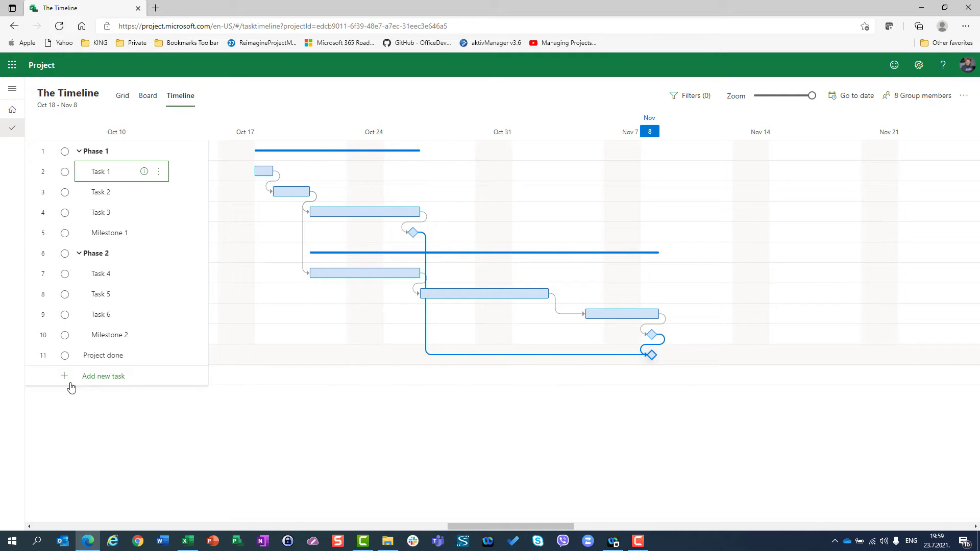
Add two new tasks named "a" and "b" below Project done
{"action": "left_click", "coordinate": [94, 376]}
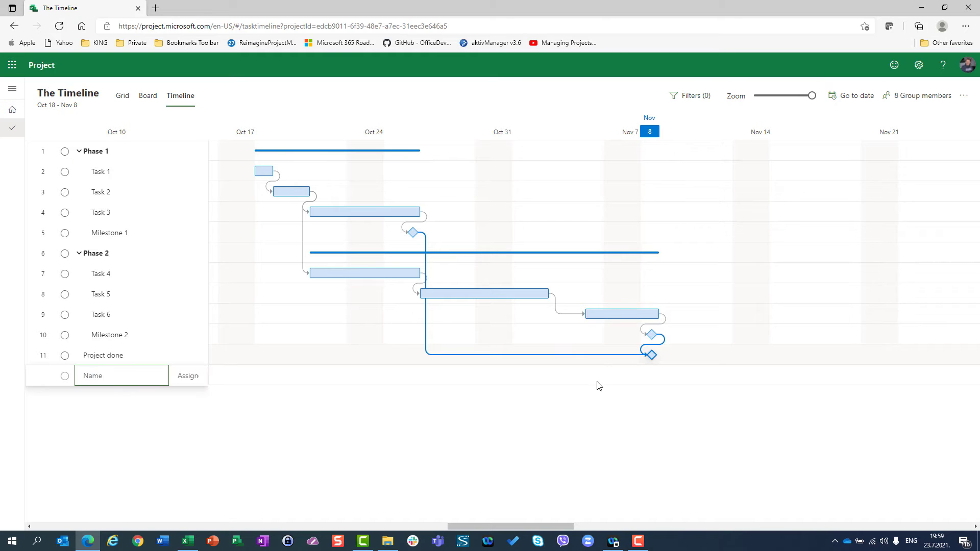
{"action": "type", "text": "a"}
{"action": "key", "text": "Return"}
{"action": "type", "text": "b"}
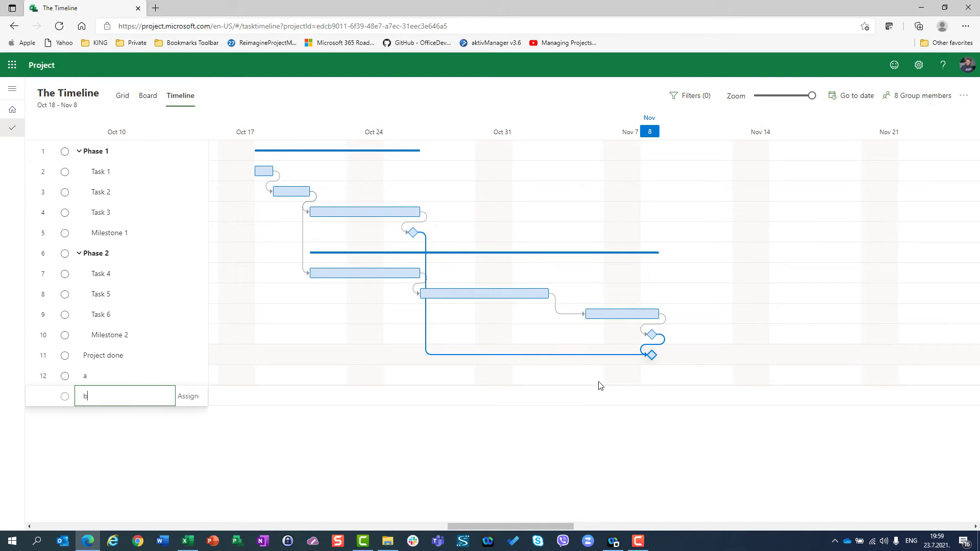
{"action": "key", "text": "Return"}
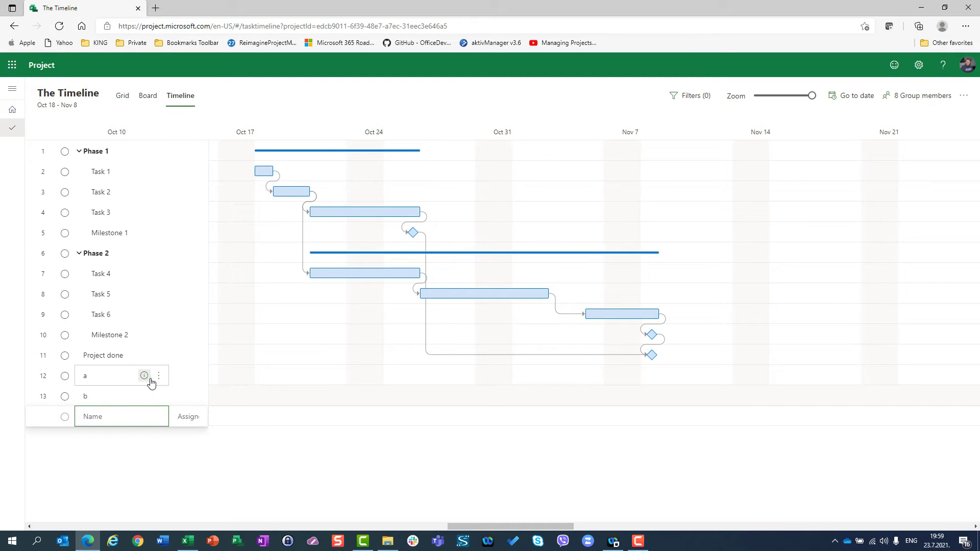
Check the options available for the unscheduled task a, and compare the new tasks in the Grid and Timeline views
{"action": "left_click", "coordinate": [159, 376]}
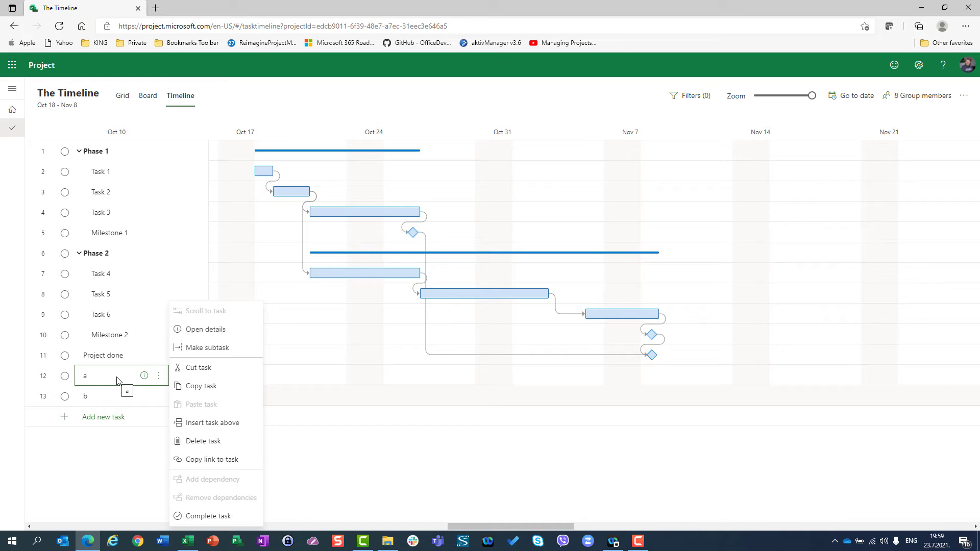
{"action": "key", "text": "Escape"}
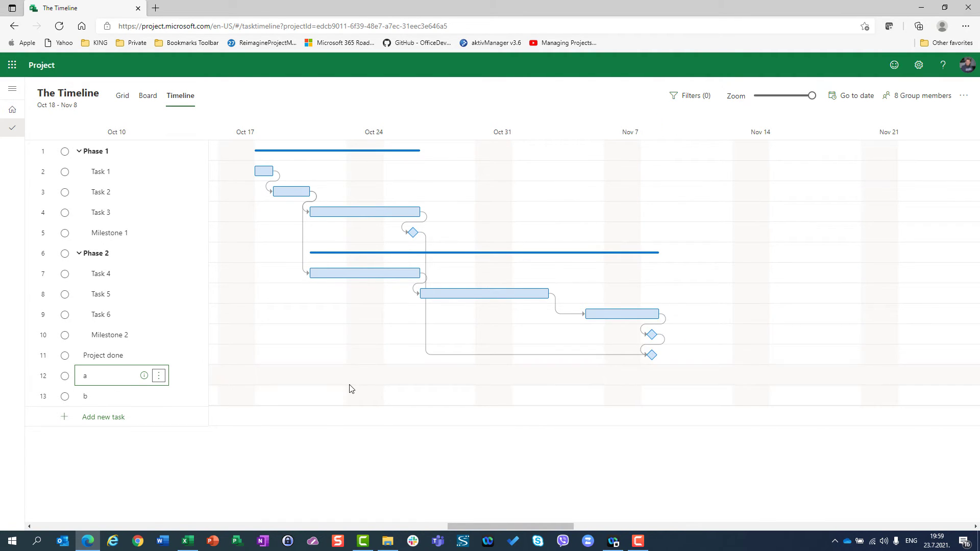
{"action": "left_click", "coordinate": [122, 97]}
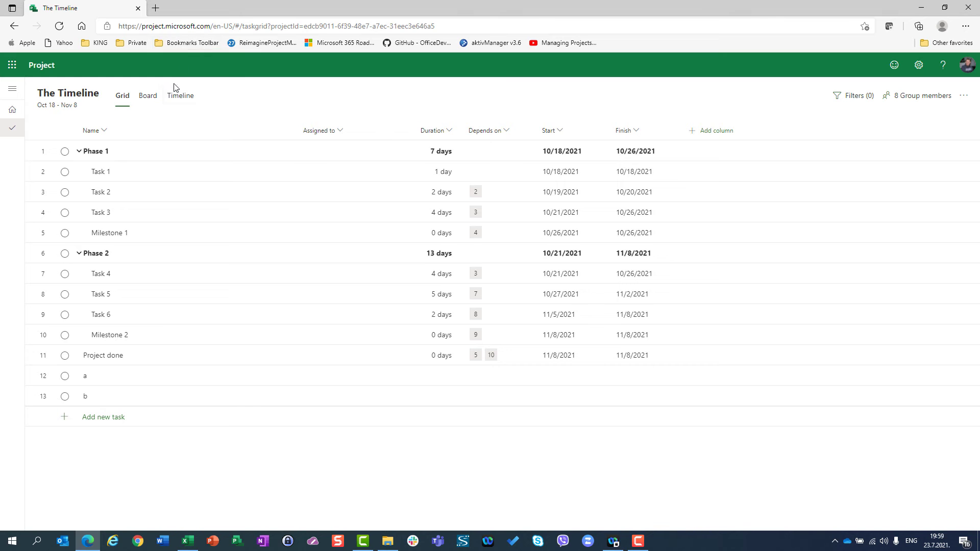
{"action": "left_click", "coordinate": [176, 100]}
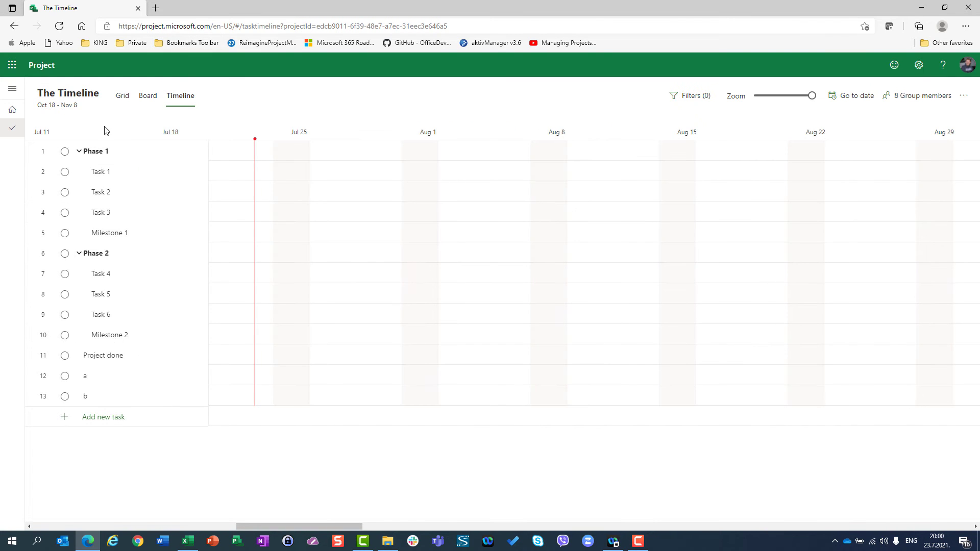
{"action": "left_click", "coordinate": [118, 102]}
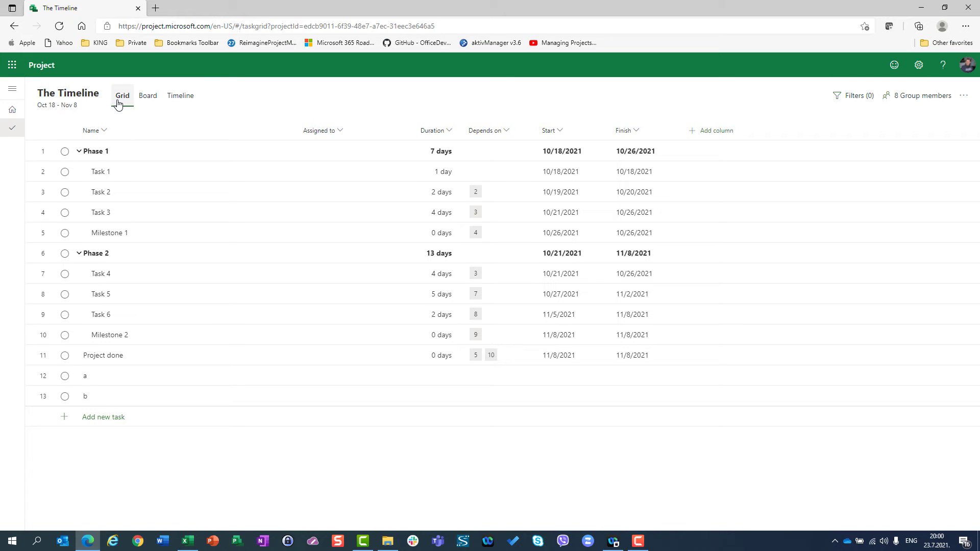
{"action": "left_click", "coordinate": [189, 101]}
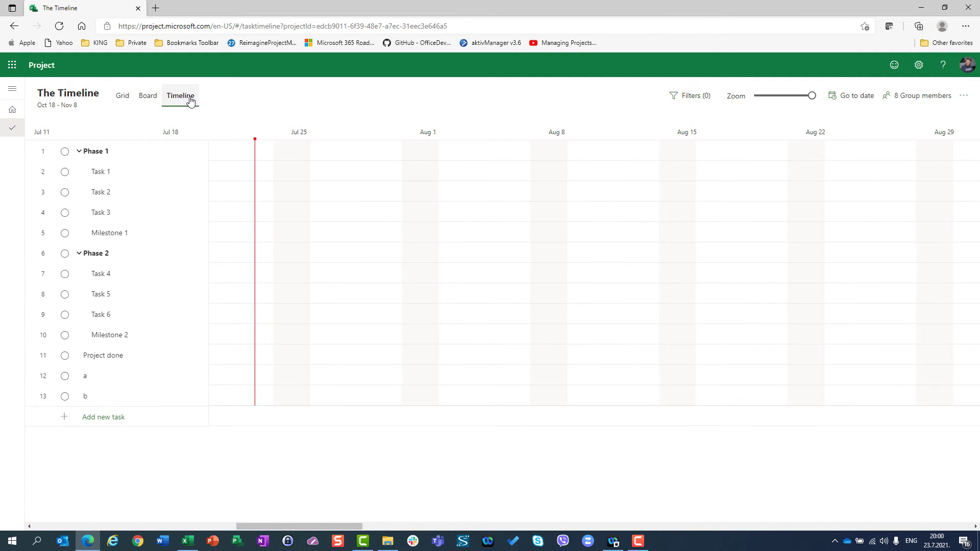
Set the duration of task a to 5 days in its task details
{"action": "left_click", "coordinate": [159, 377]}
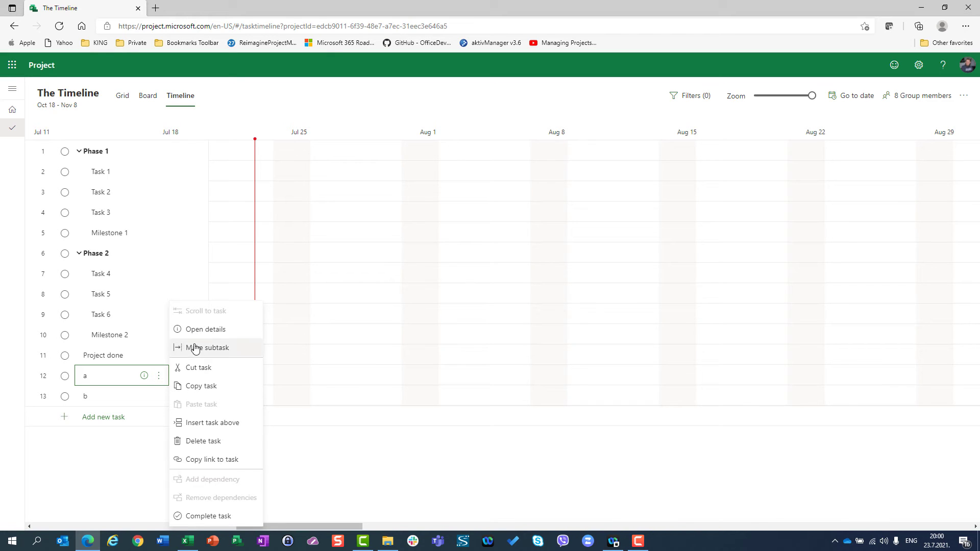
{"action": "left_click", "coordinate": [206, 329]}
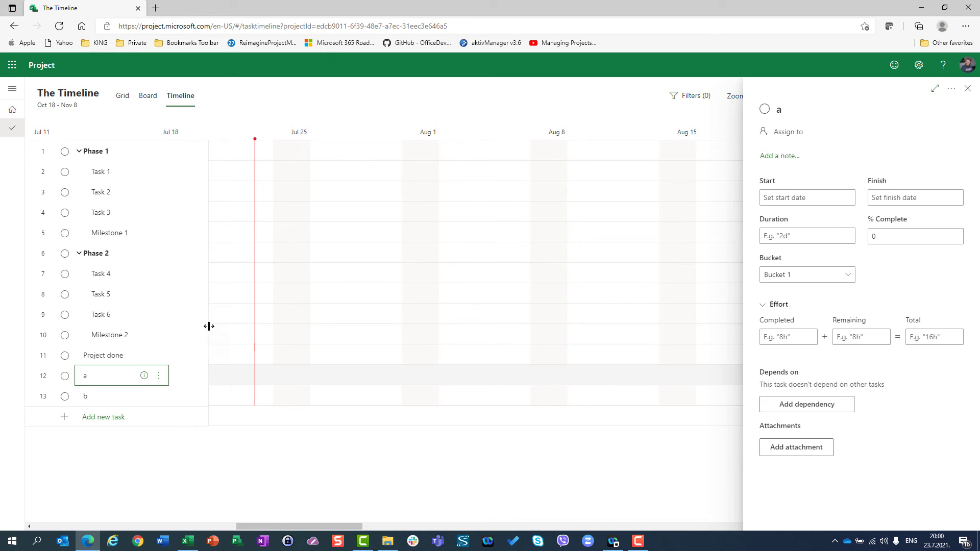
{"action": "left_click", "coordinate": [813, 241]}
{"action": "type", "text": "5"}
{"action": "key", "text": "Return"}
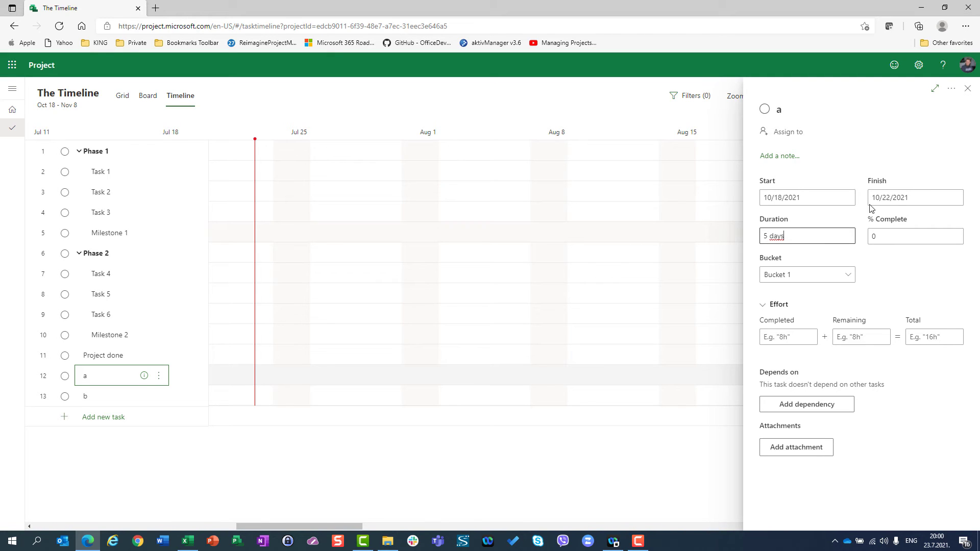
{"action": "left_click", "coordinate": [968, 91]}
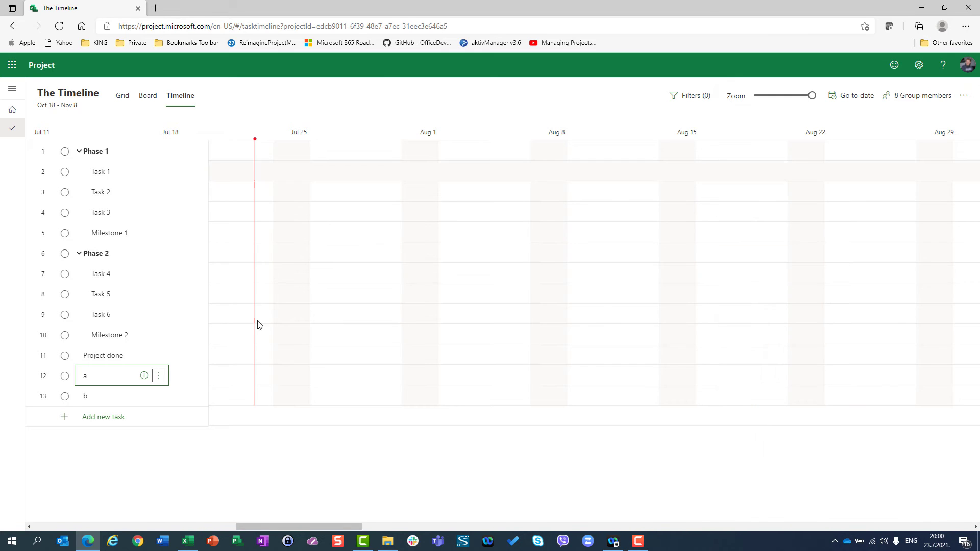
Scroll the chart to task a, and compare the options available for tasks a and b
{"action": "right_click", "coordinate": [128, 387]}
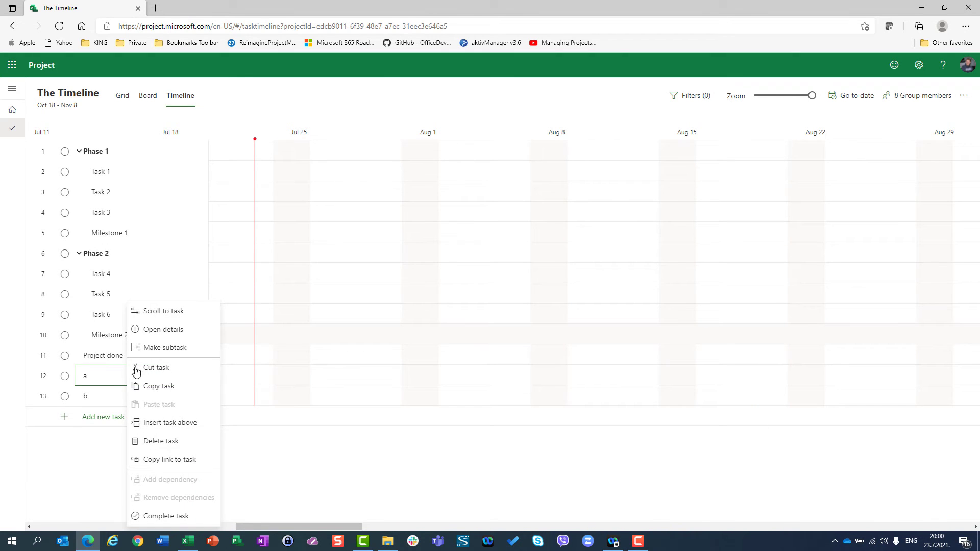
{"action": "left_click", "coordinate": [160, 317]}
{"action": "left_click", "coordinate": [272, 382]}
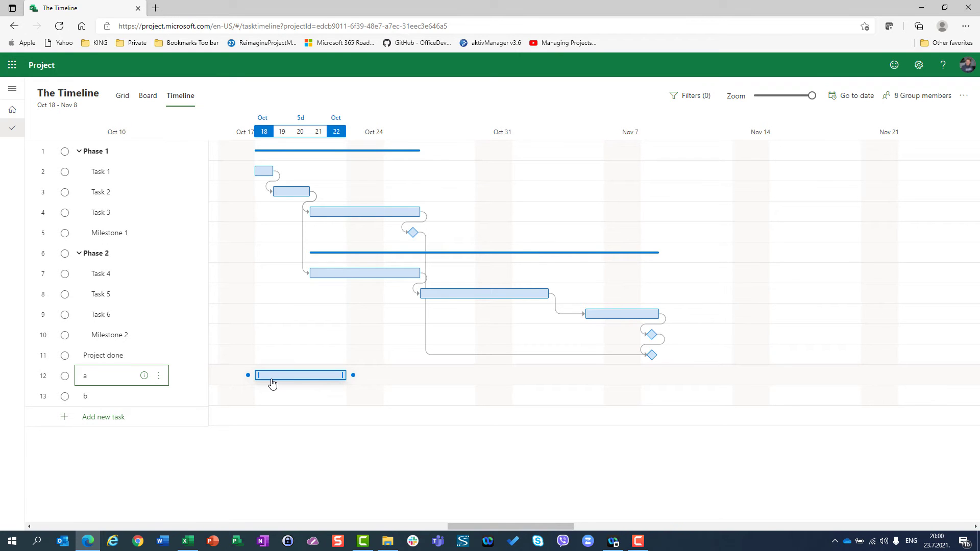
{"action": "right_click", "coordinate": [123, 386]}
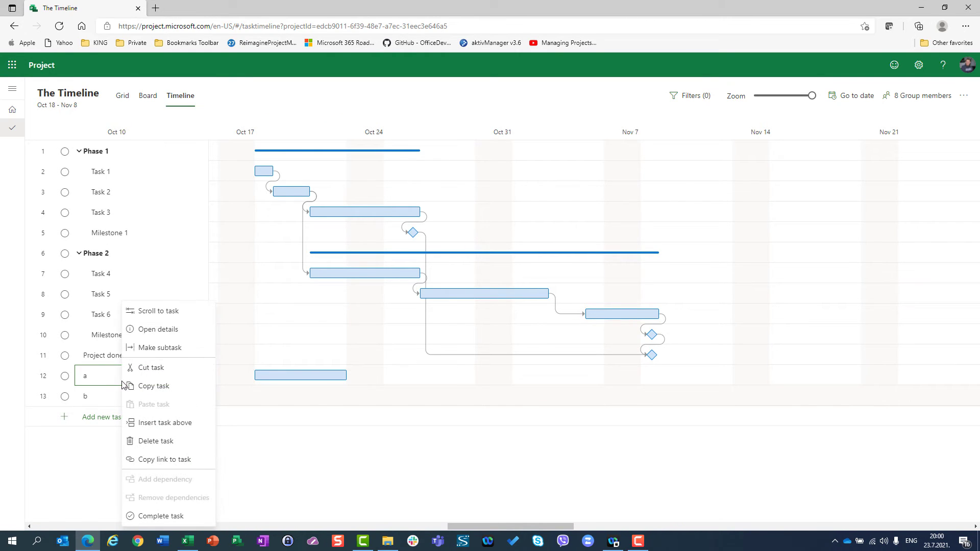
{"action": "right_click", "coordinate": [100, 402]}
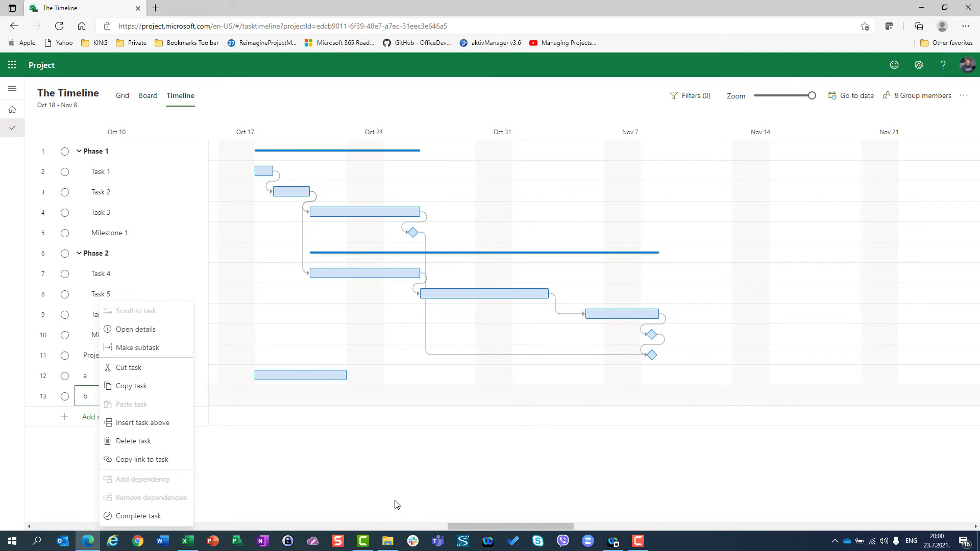
{"action": "left_click", "coordinate": [387, 487]}
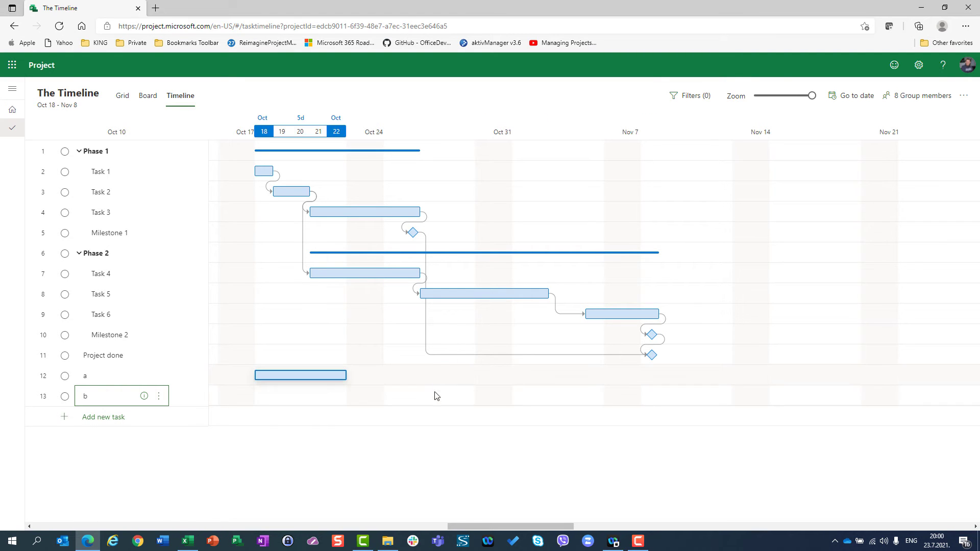
Set the duration of task b to 3 days in its details, and link the finish of task a to the start of b
{"action": "left_click", "coordinate": [159, 396]}
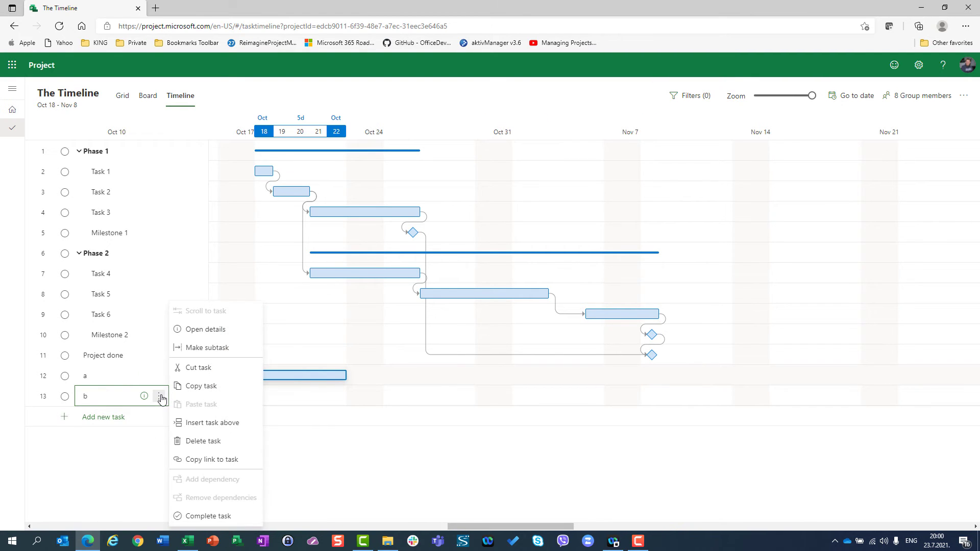
{"action": "left_click", "coordinate": [221, 329]}
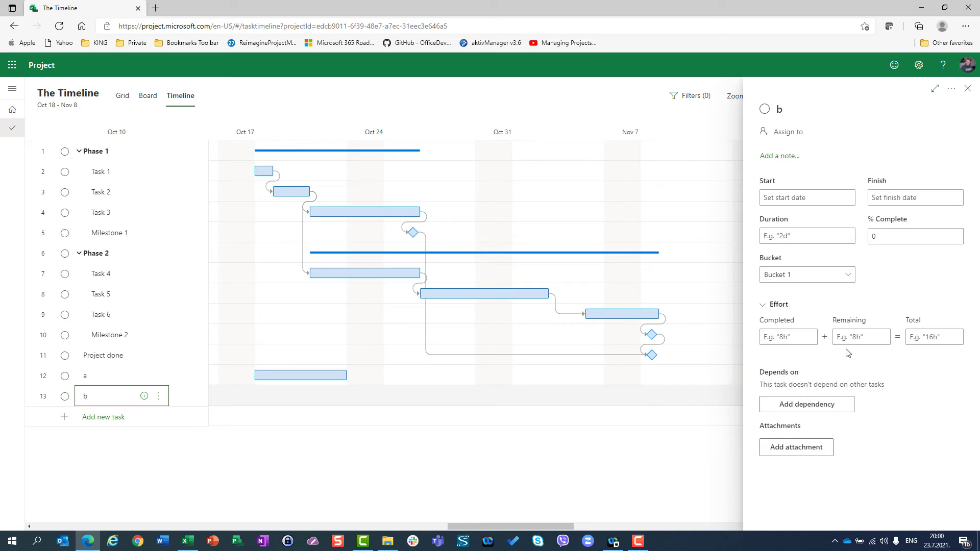
{"action": "left_click", "coordinate": [772, 232]}
{"action": "type", "text": "3"}
{"action": "key", "text": "Return"}
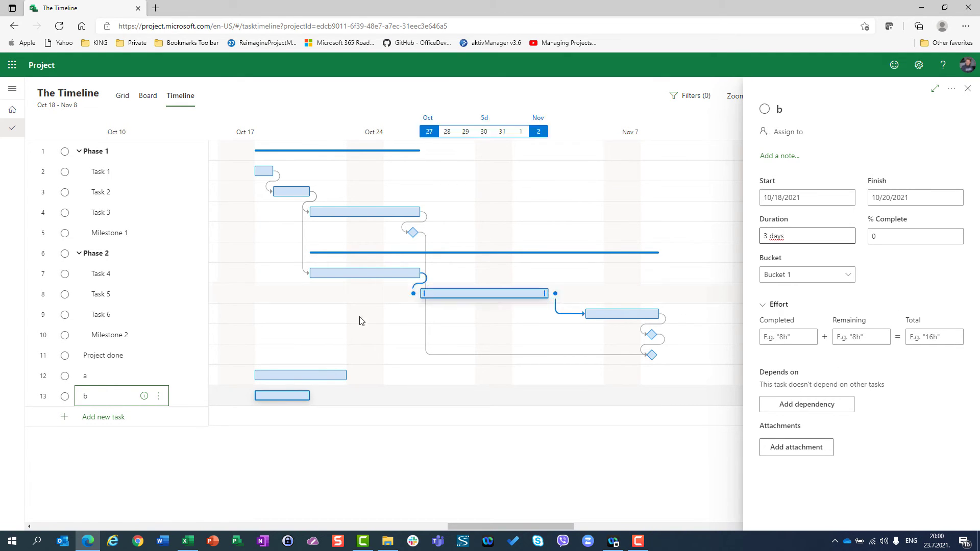
{"action": "left_click", "coordinate": [964, 92]}
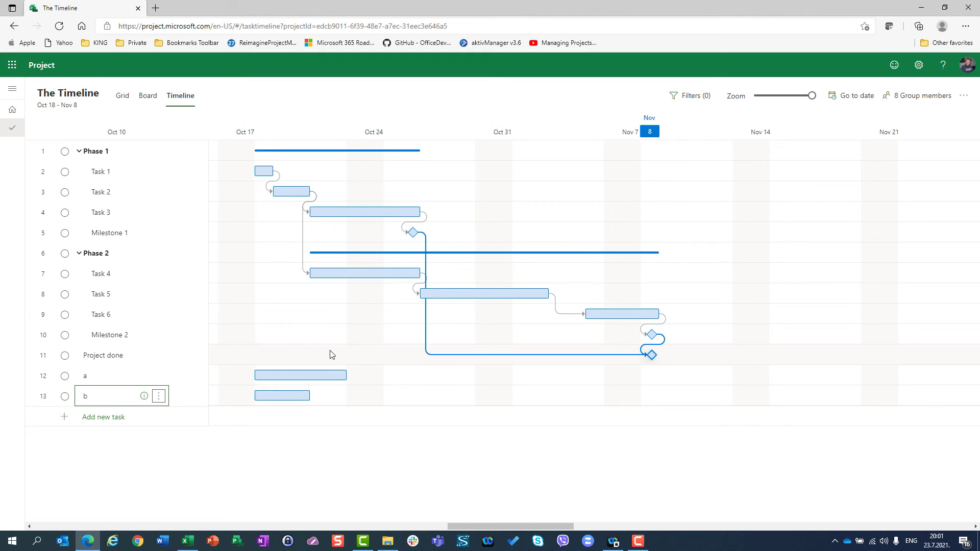
{"action": "mouse_move", "coordinate": [345, 379]}
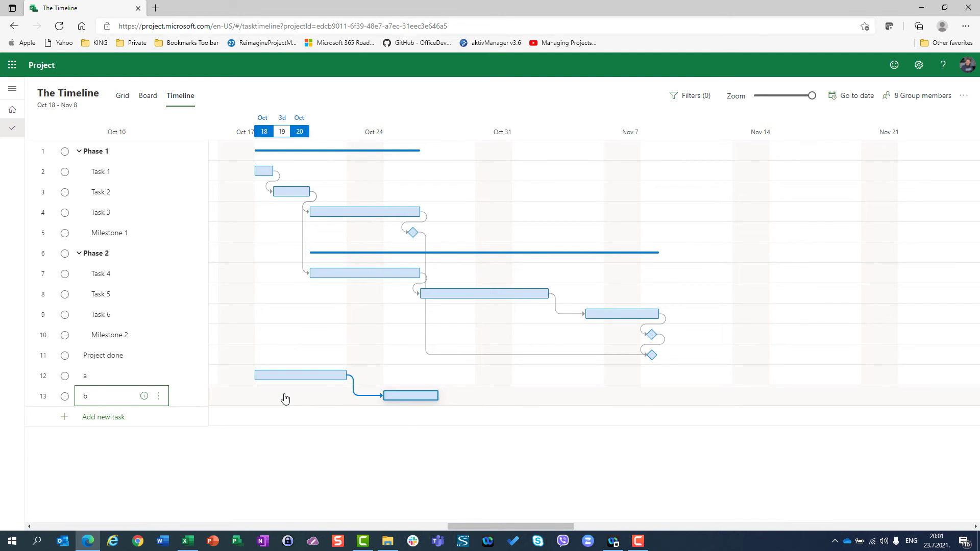
Try to link the start of Task 4 to the start of task a on the chart
{"action": "mouse_move", "coordinate": [304, 278]}
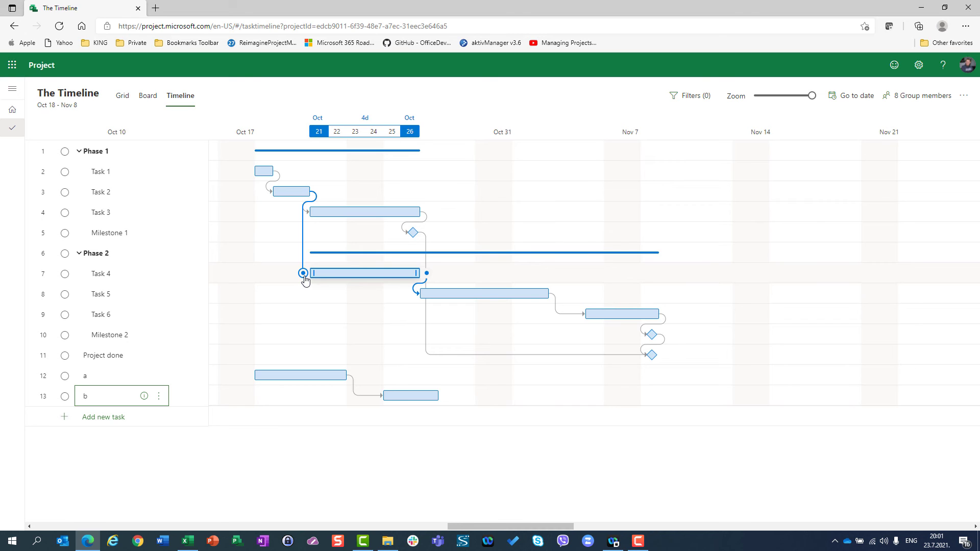
{"action": "left_click_drag", "start_coordinate": [304, 277], "coordinate": [304, 278]}
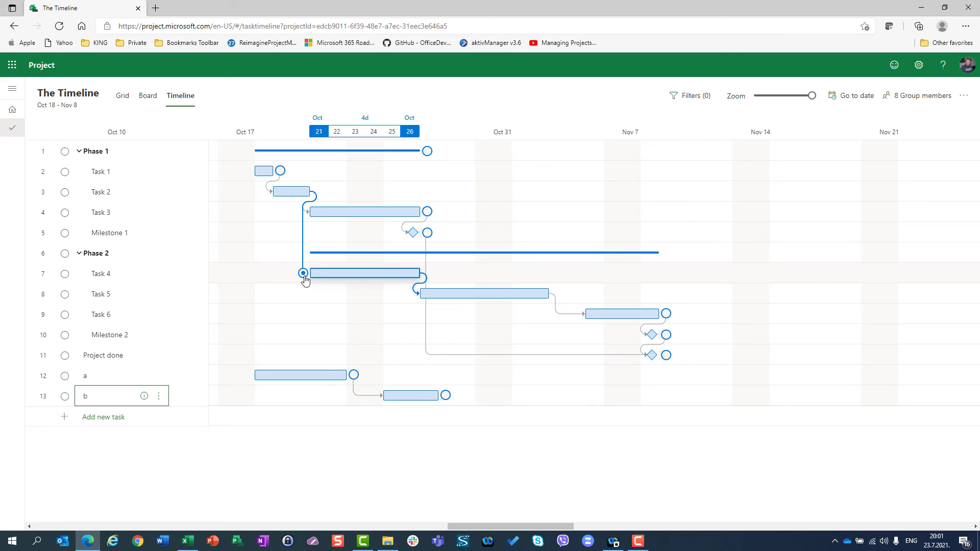
{"action": "left_click_drag", "start_coordinate": [305, 280], "coordinate": [251, 379]}
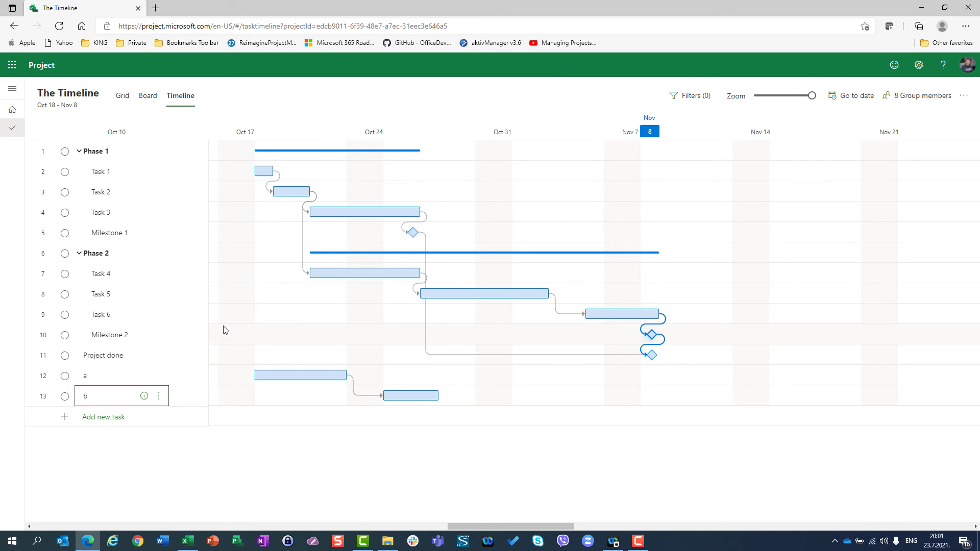
Remove the dependency on task a from the details of task b
{"action": "mouse_move", "coordinate": [306, 375]}
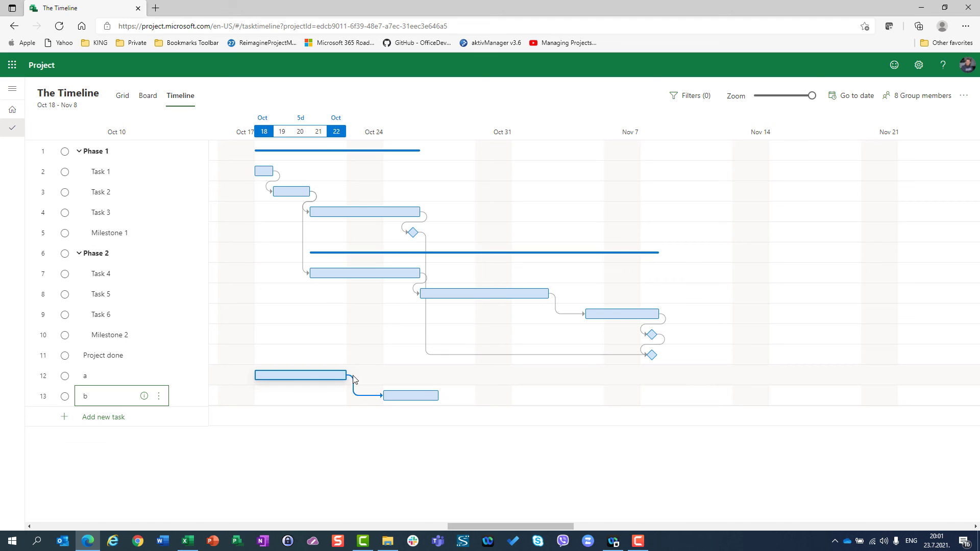
{"action": "left_click_drag", "start_coordinate": [354, 376], "coordinate": [382, 391]}
{"action": "mouse_move", "coordinate": [444, 397]}
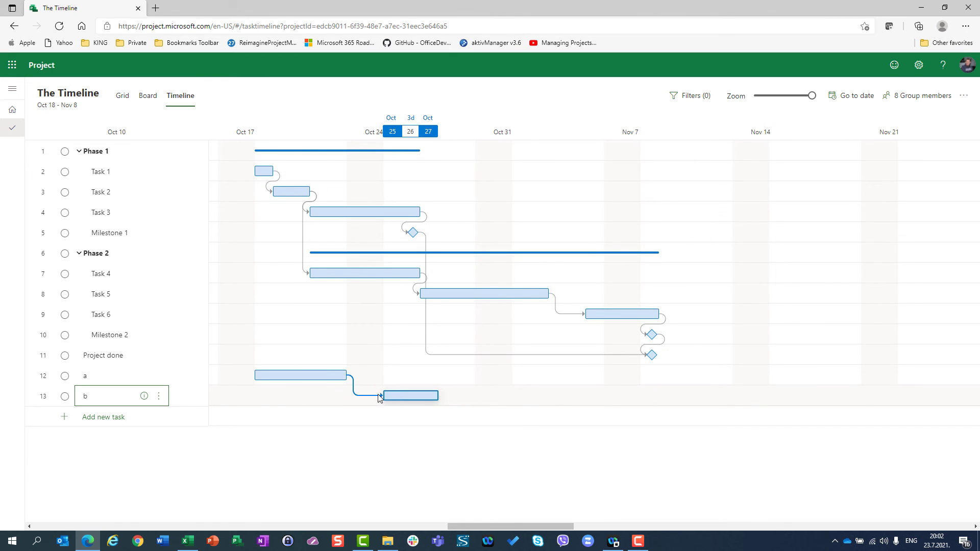
{"action": "left_click", "coordinate": [159, 396]}
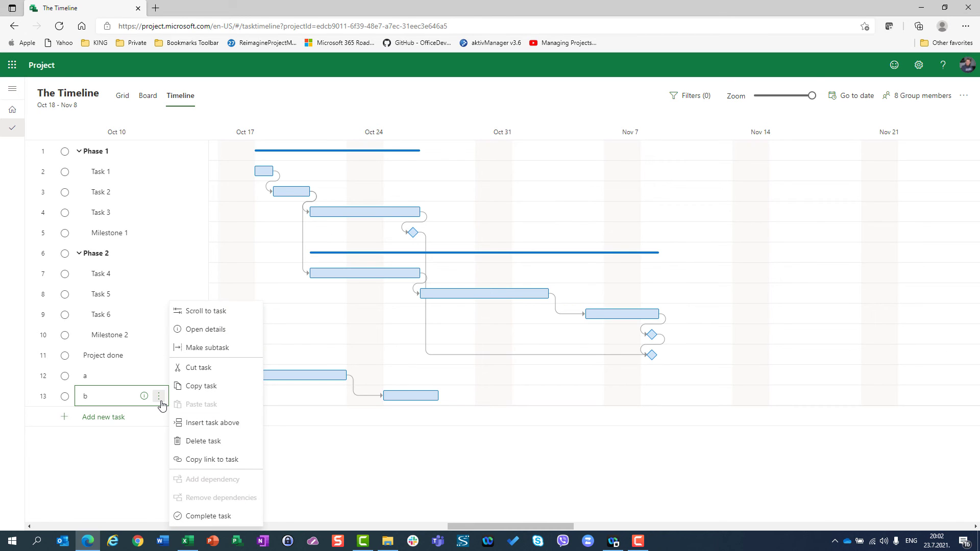
{"action": "left_click", "coordinate": [204, 331]}
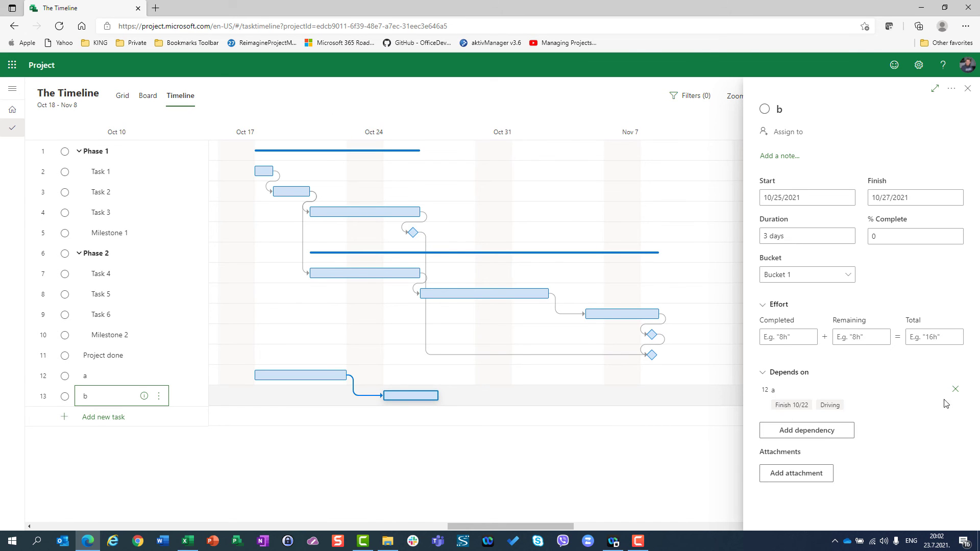
{"action": "left_click", "coordinate": [956, 389]}
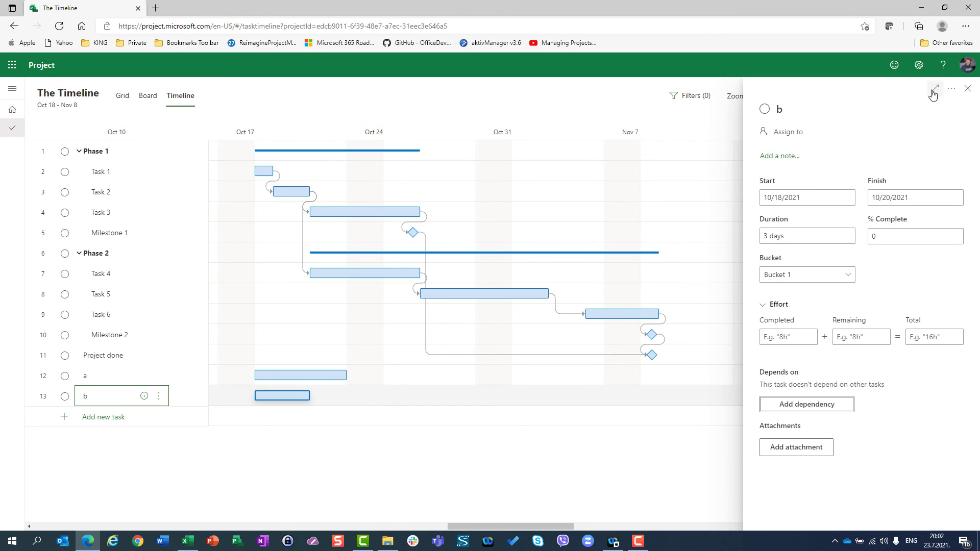
{"action": "left_click", "coordinate": [968, 90]}
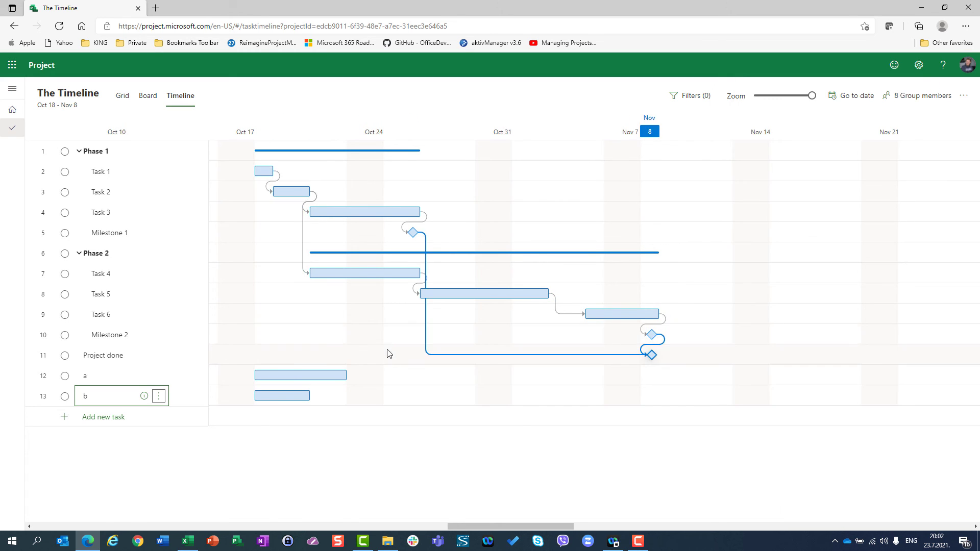
Link the finish of task b to the start of task a on the chart
{"action": "mouse_move", "coordinate": [348, 378]}
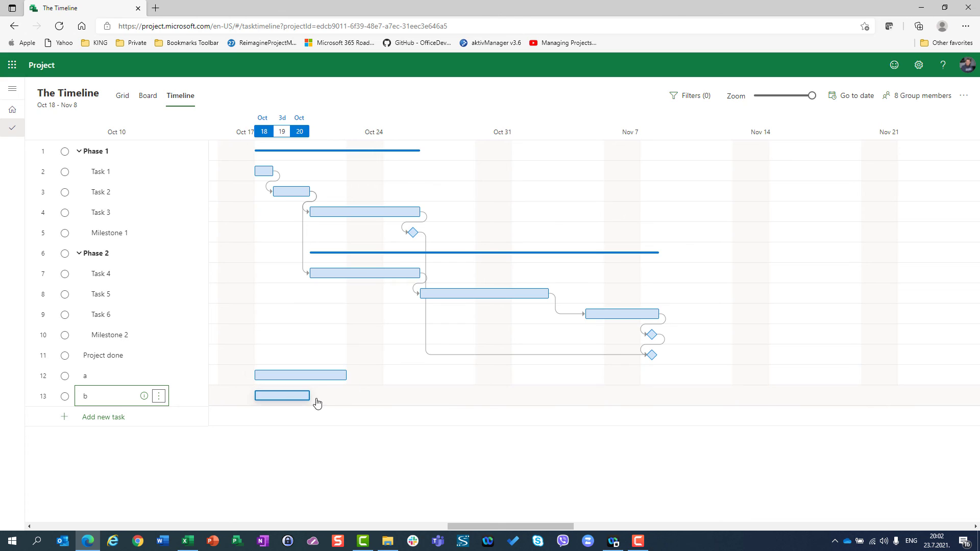
{"action": "mouse_move", "coordinate": [314, 401]}
{"action": "left_click_drag", "start_coordinate": [316, 396], "coordinate": [259, 380]}
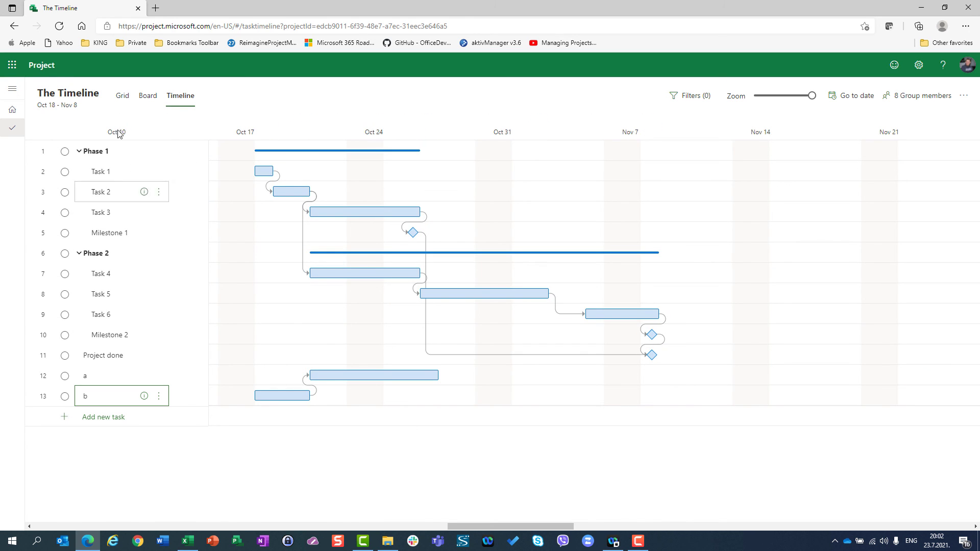
Add the Effort column to the Grid view, and open the list of further columns available
{"action": "left_click", "coordinate": [116, 102]}
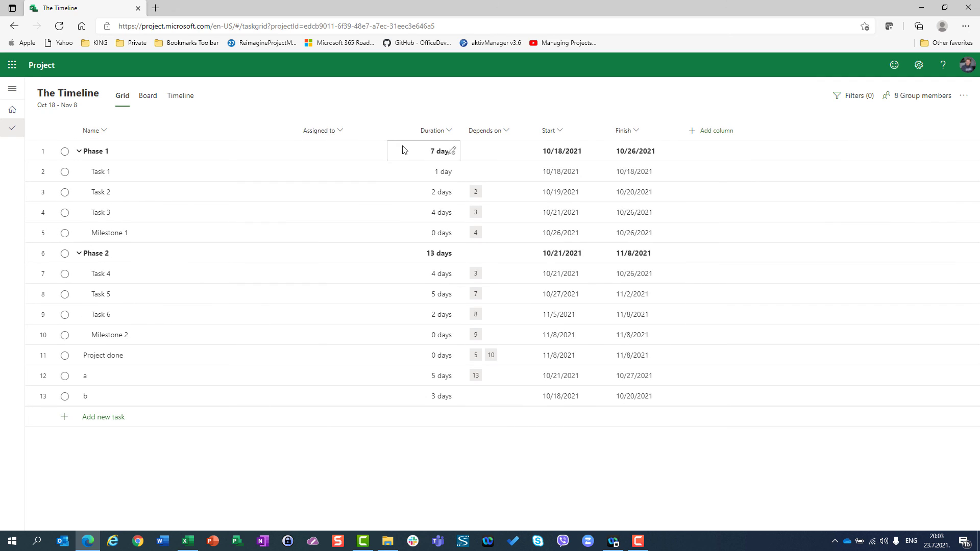
{"action": "left_click", "coordinate": [708, 131]}
{"action": "left_click", "coordinate": [732, 231]}
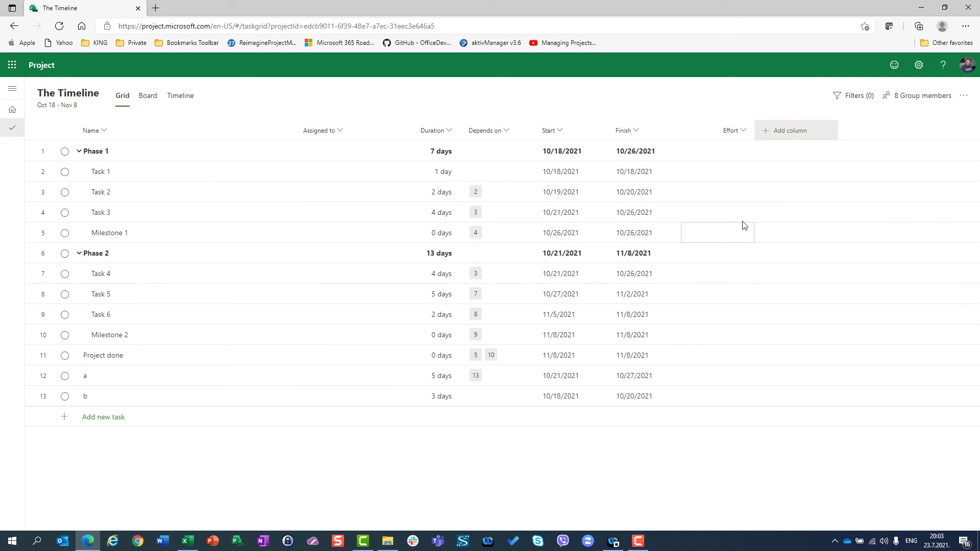
{"action": "left_click", "coordinate": [797, 130]}
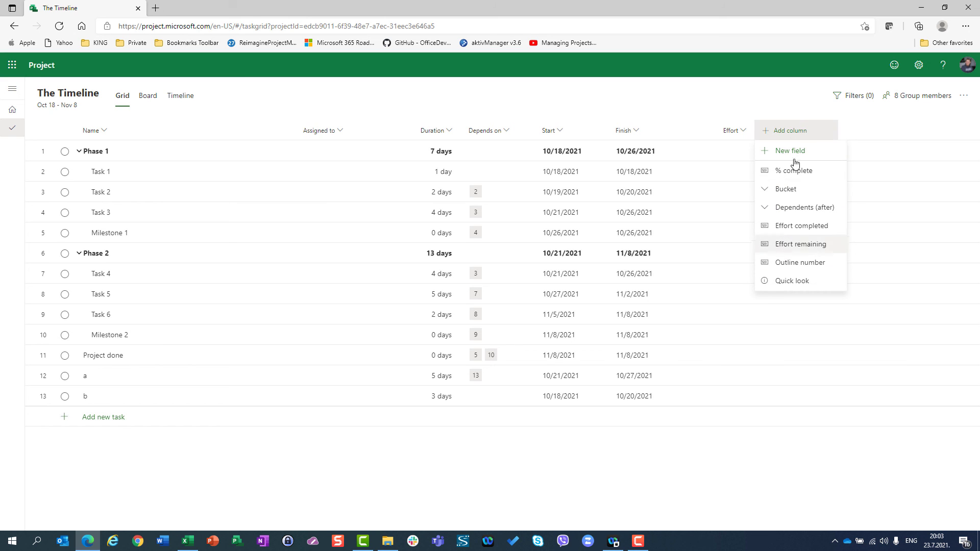
Return to the Timeline view and bring Task 1's bar into view on the chart
{"action": "left_click", "coordinate": [179, 100]}
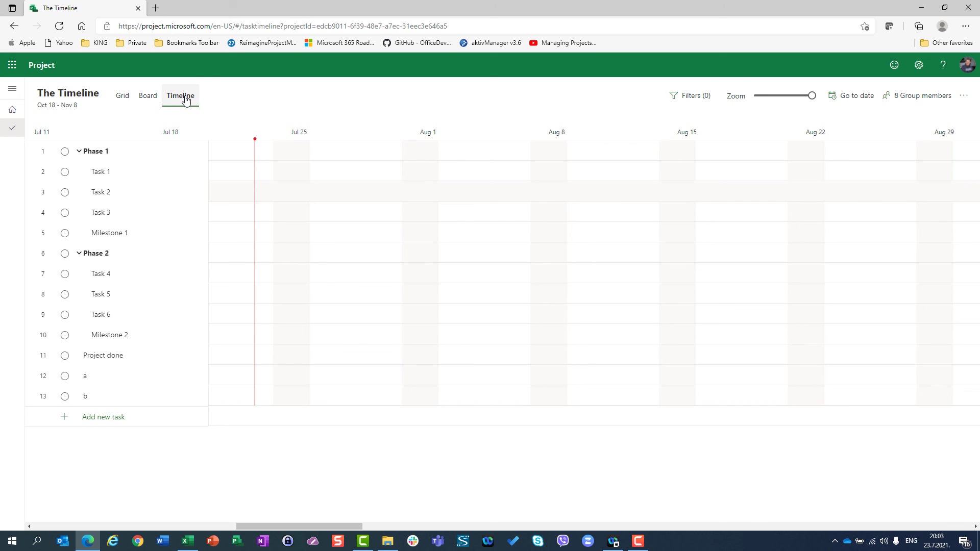
{"action": "right_click", "coordinate": [129, 180]}
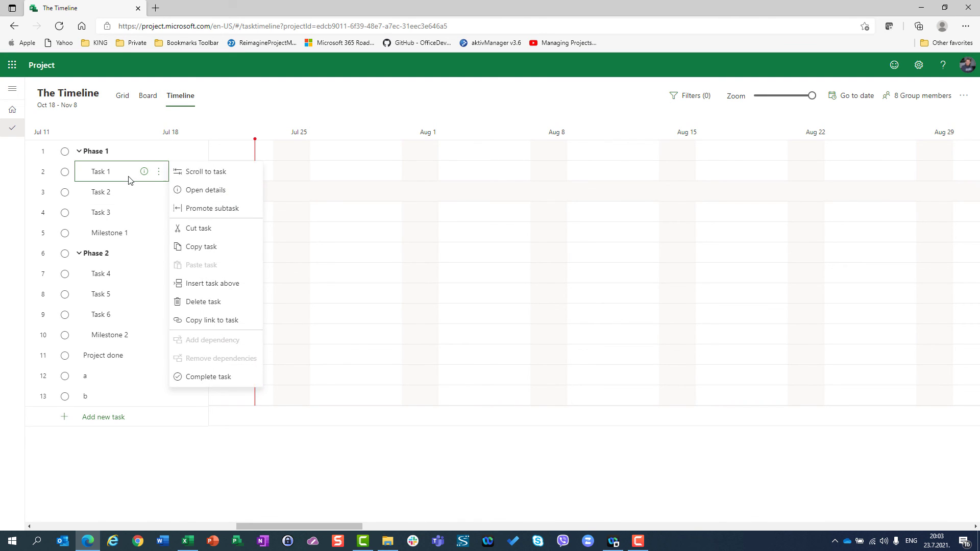
{"action": "left_click", "coordinate": [192, 173]}
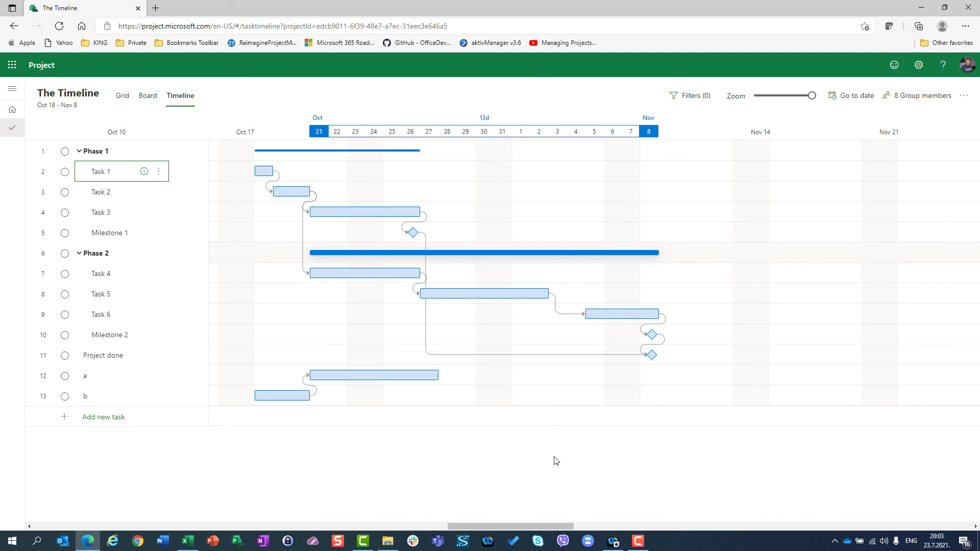